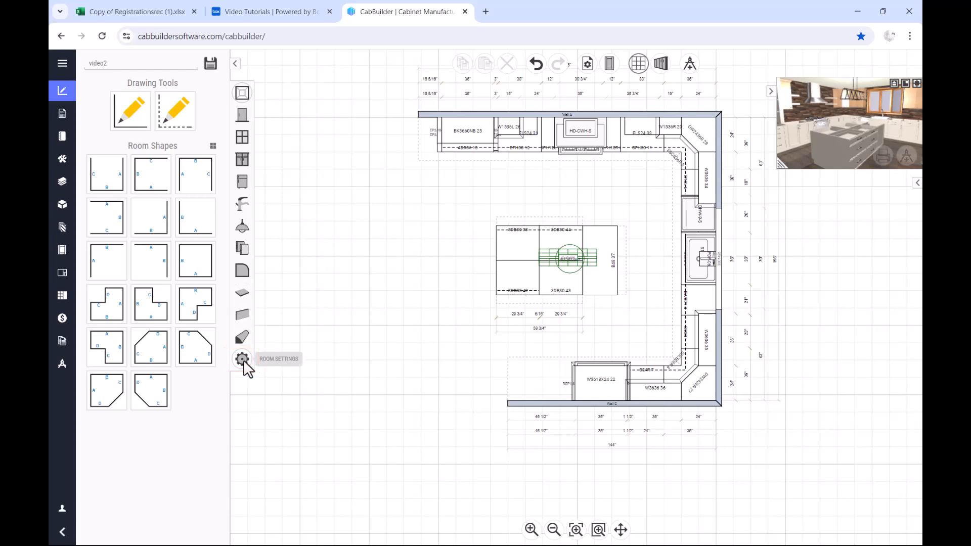
# - Choose 3546 River Gold from Formica's 180FX By Formica Group collection as the room's countertop material
pyautogui.click(243, 359)
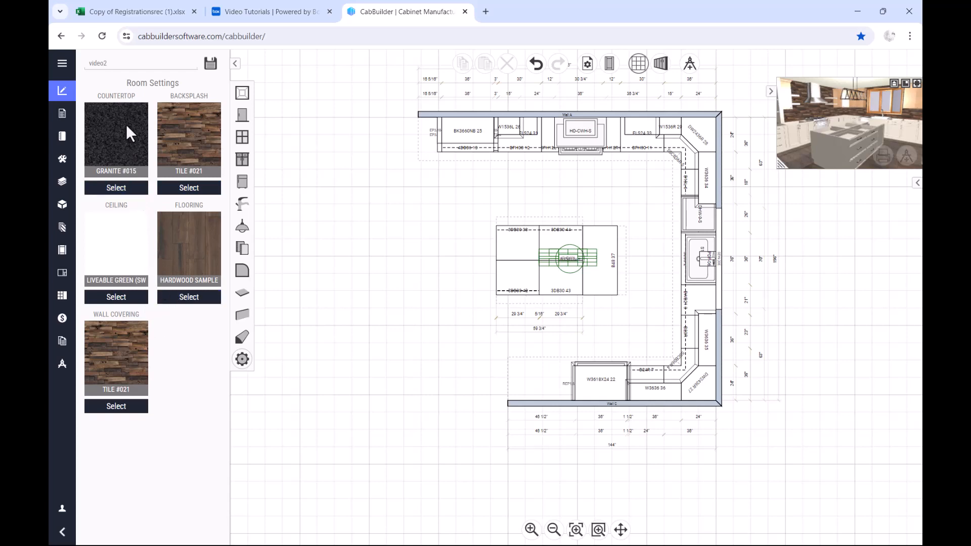
pyautogui.click(139, 187)
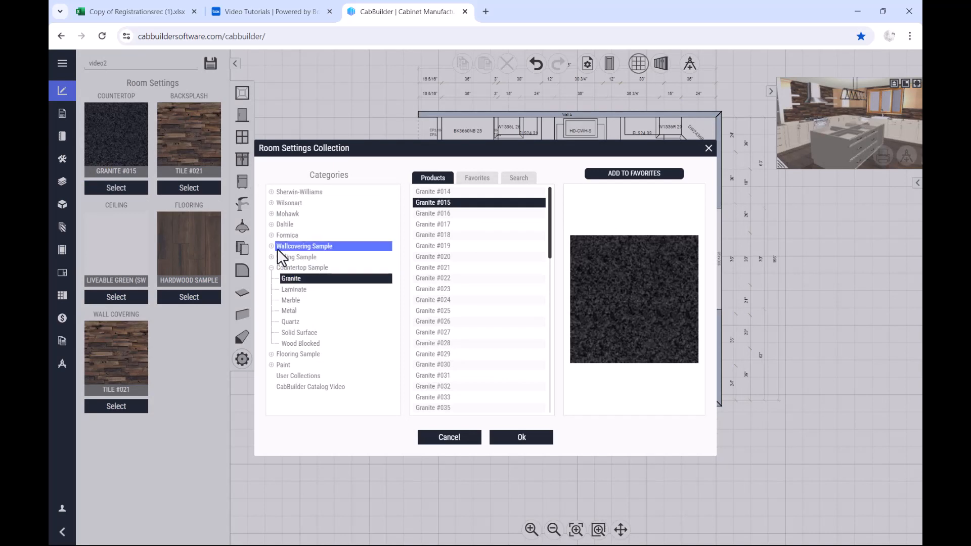
pyautogui.click(271, 236)
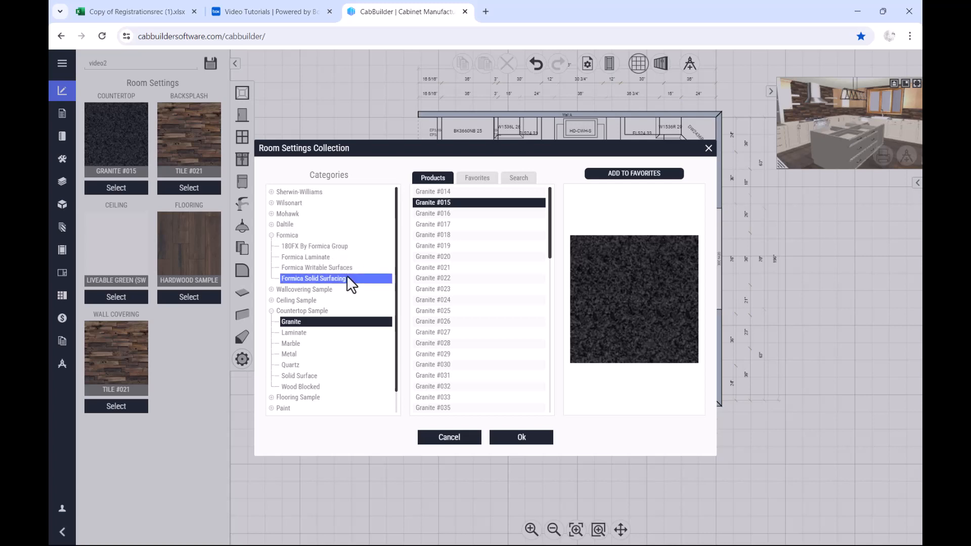
pyautogui.click(332, 248)
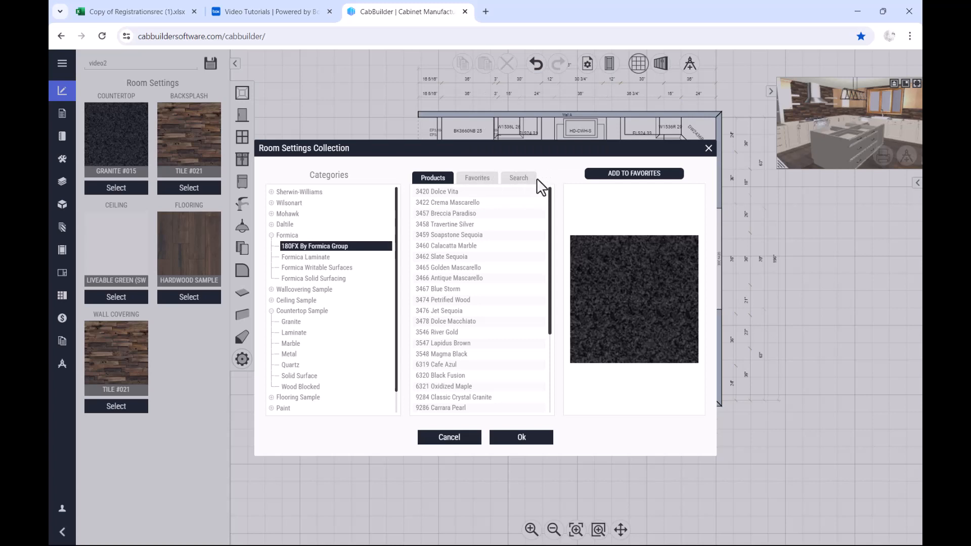
pyautogui.moveTo(514, 198)
pyautogui.moveTo(484, 211)
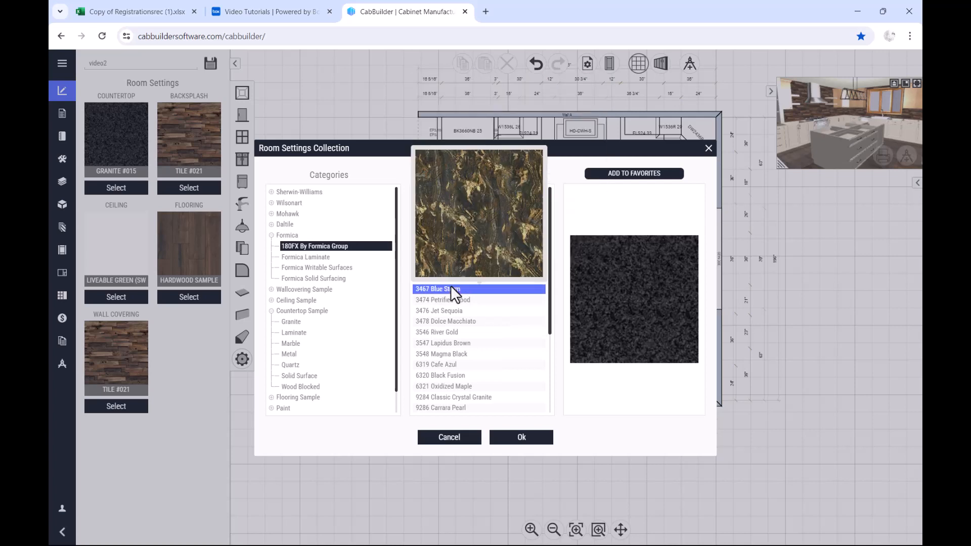
pyautogui.click(451, 332)
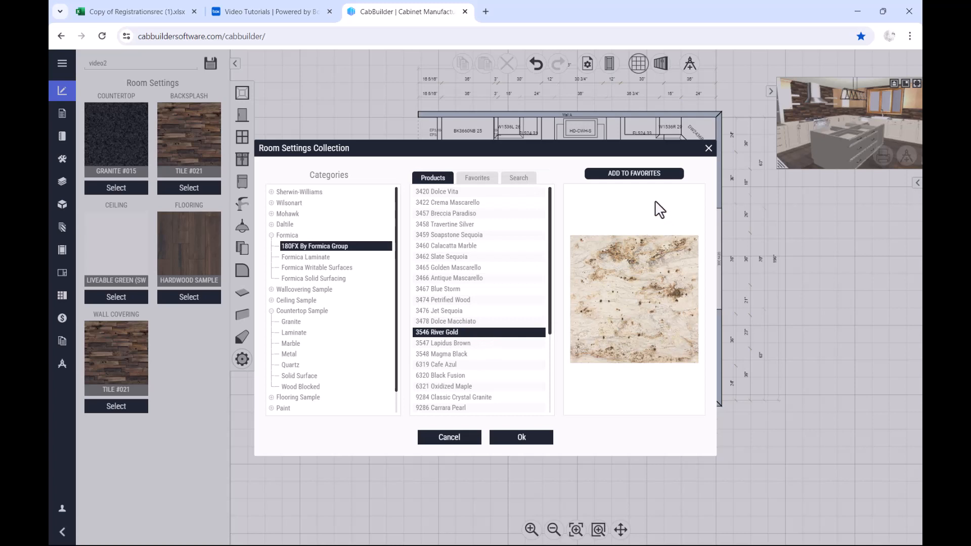
# - Add 3546 River Gold to the favorites, look over the favorites and search options, and apply the material
pyautogui.click(643, 176)
pyautogui.click(488, 177)
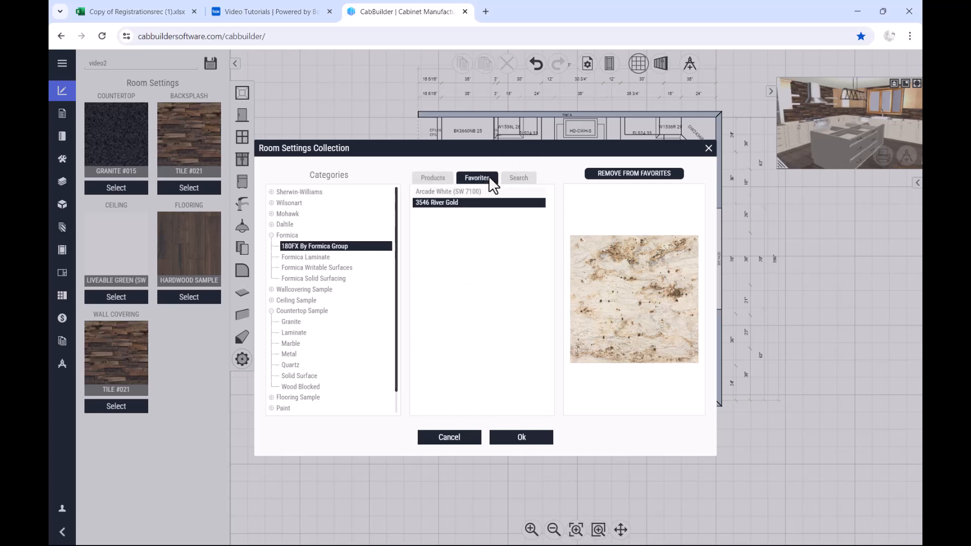
pyautogui.click(523, 178)
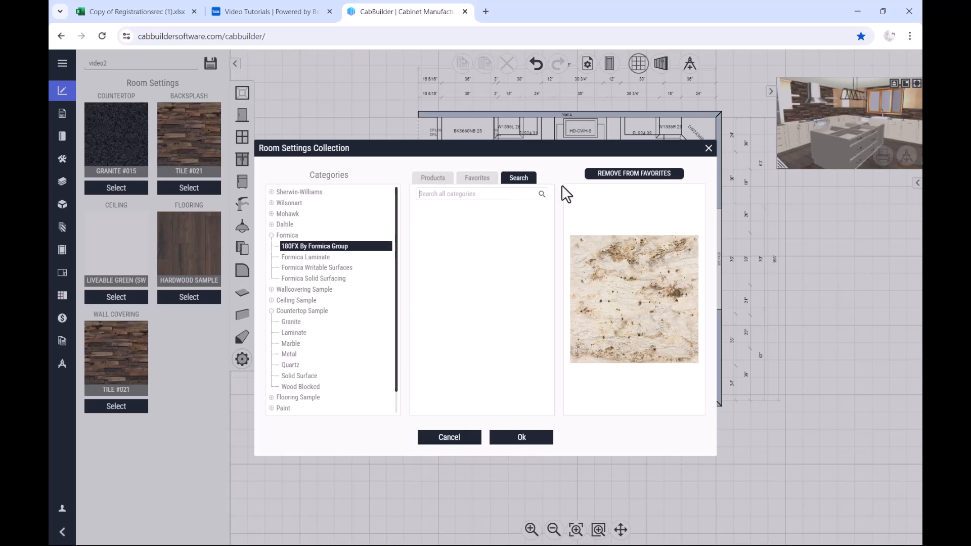
pyautogui.click(541, 437)
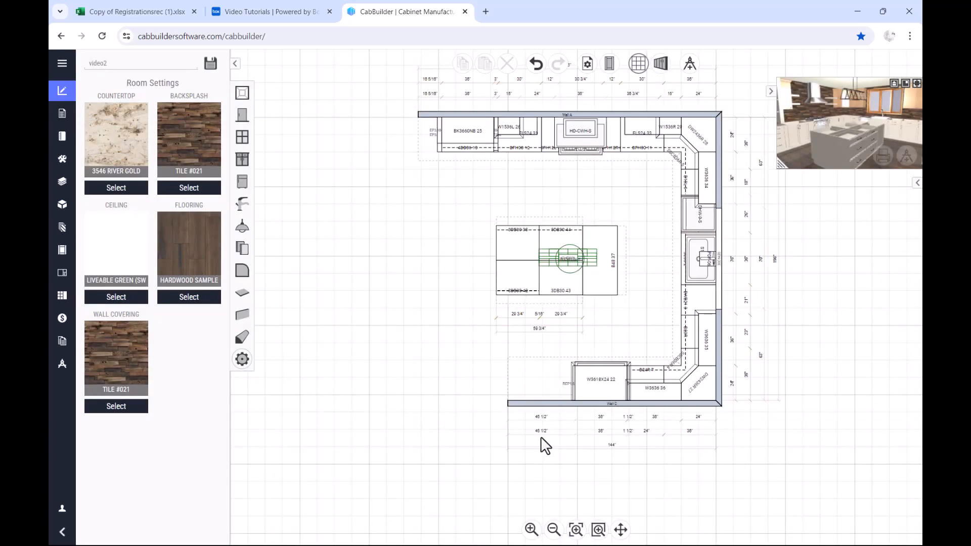
# - Configure the countertop settings with a front overhang of 1 1/2" and a glossiness of 25%
pyautogui.click(243, 293)
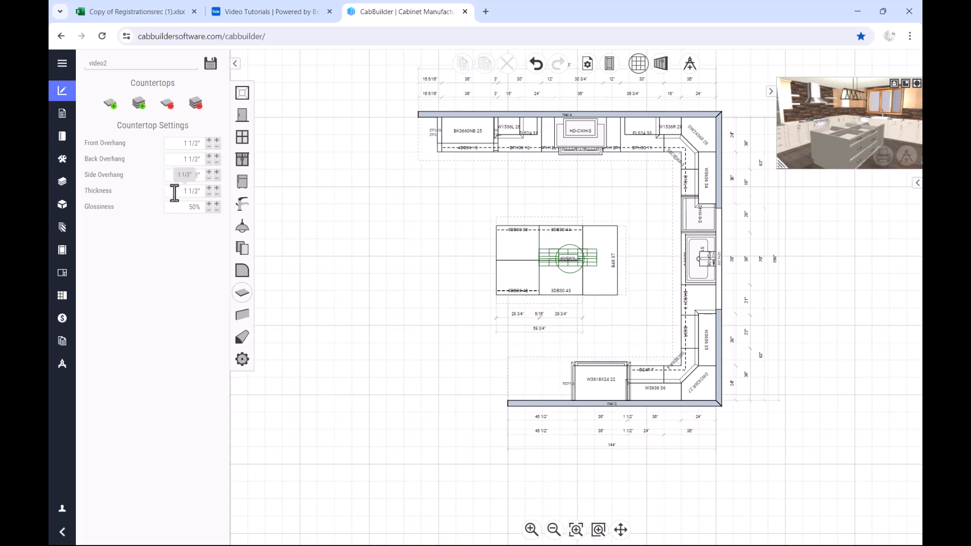
pyautogui.click(181, 145)
pyautogui.click(208, 146)
pyautogui.click(217, 142)
pyautogui.click(216, 142)
pyautogui.click(217, 142)
pyautogui.click(217, 142)
pyautogui.click(218, 142)
pyautogui.click(217, 142)
pyautogui.click(217, 142)
pyautogui.click(218, 142)
pyautogui.click(217, 205)
# - Try a countertop on the island's B48 base cabinet alone, and instead add countertops to all base cabinets in the room
pyautogui.click(614, 235)
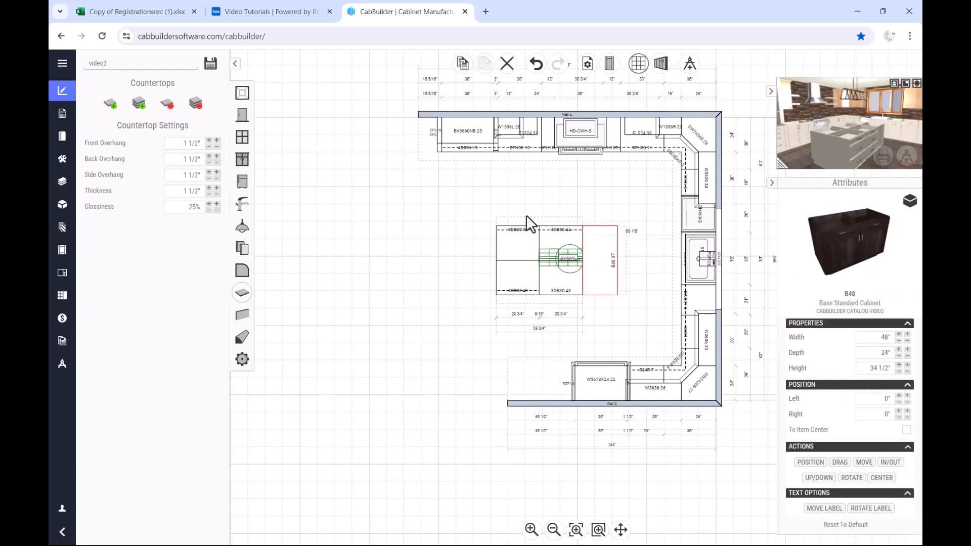
pyautogui.click(106, 107)
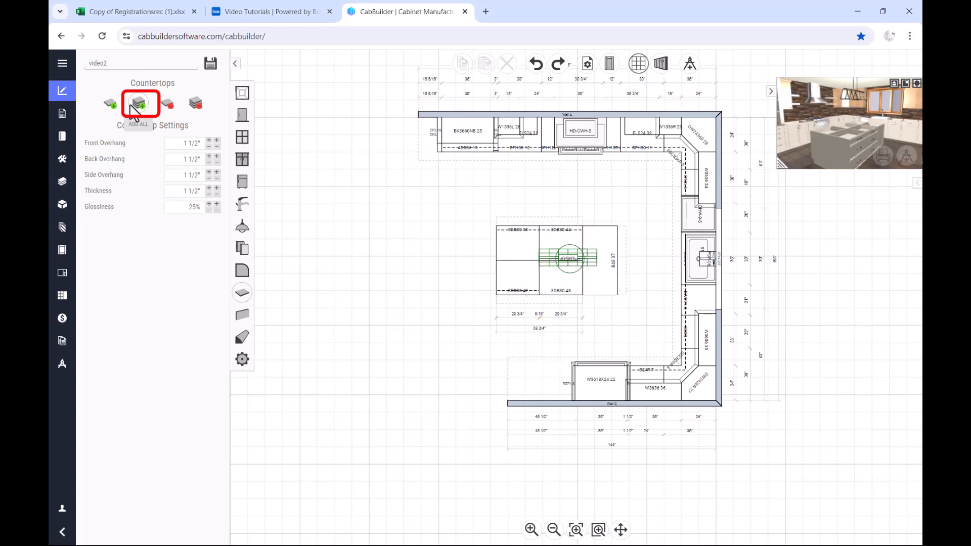
pyautogui.click(134, 107)
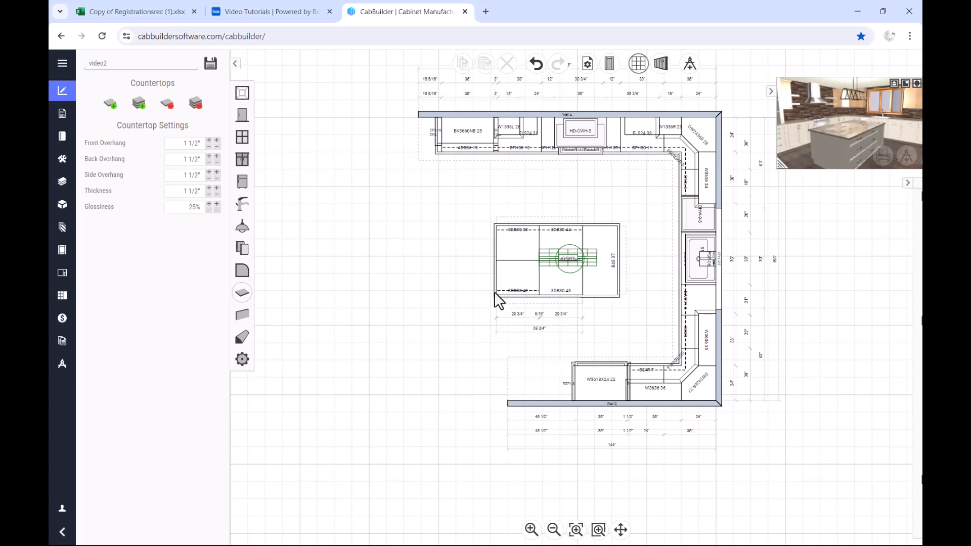
# - Set the island countertop's width to 87", depth to 52" and glossiness to 35%, keeping its 3546 River Gold material
pyautogui.click(496, 294)
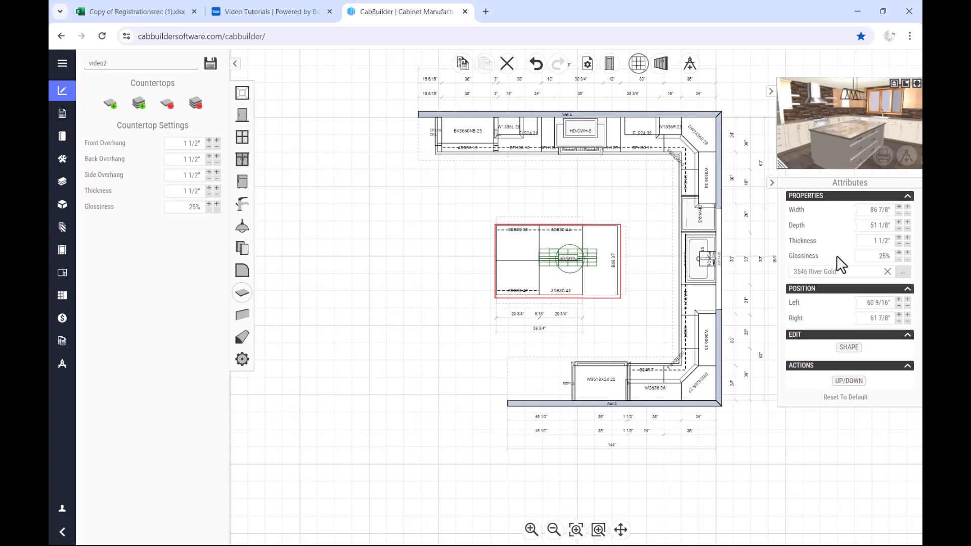
pyautogui.click(859, 212)
pyautogui.write('87')
pyautogui.click(865, 225)
pyautogui.write('52')
pyautogui.press('Return')
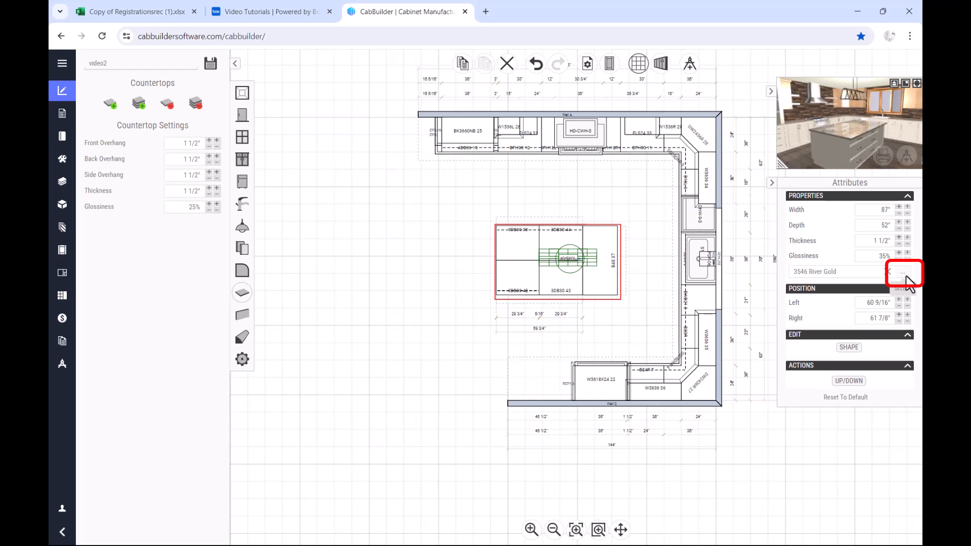
pyautogui.click(905, 275)
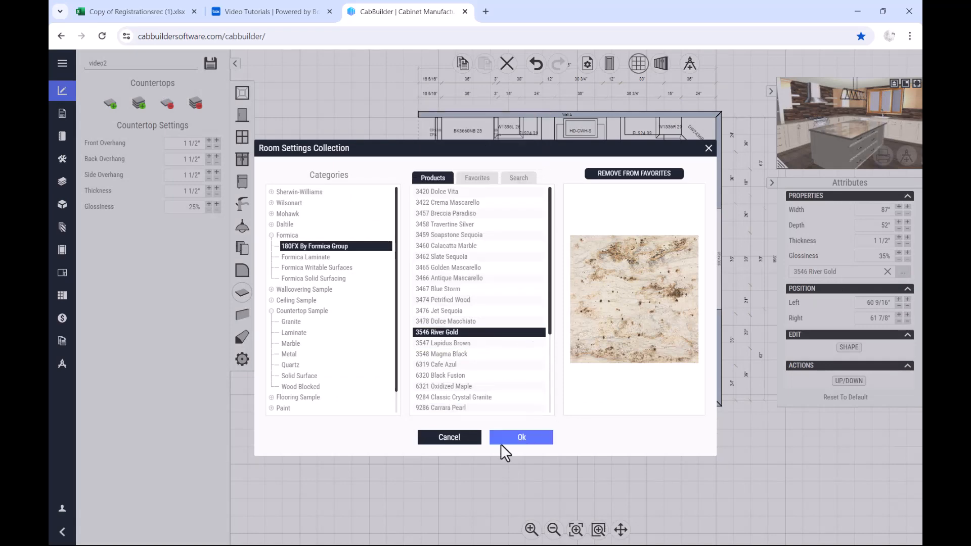
pyautogui.click(477, 439)
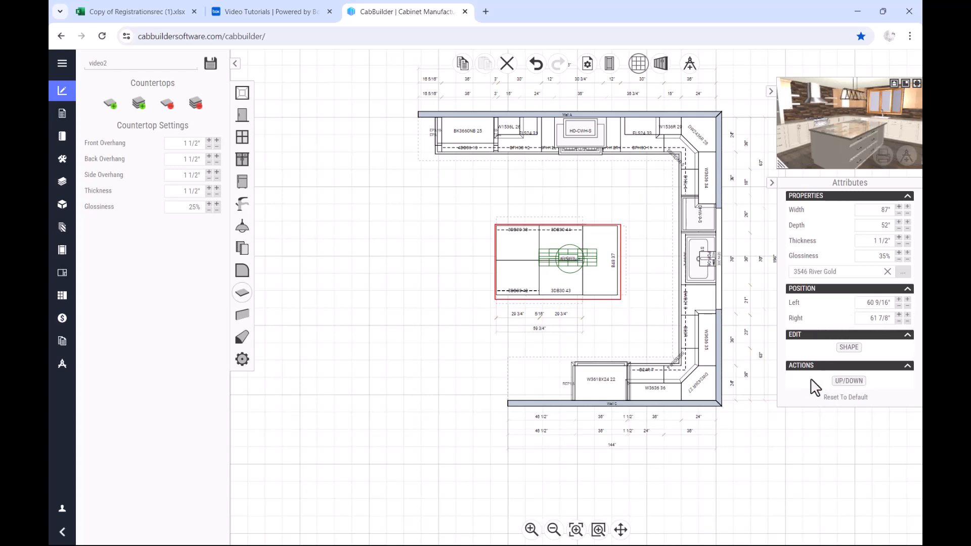
# - Try raising the island countertop to 38", and set its height back to 34.5"
pyautogui.click(855, 384)
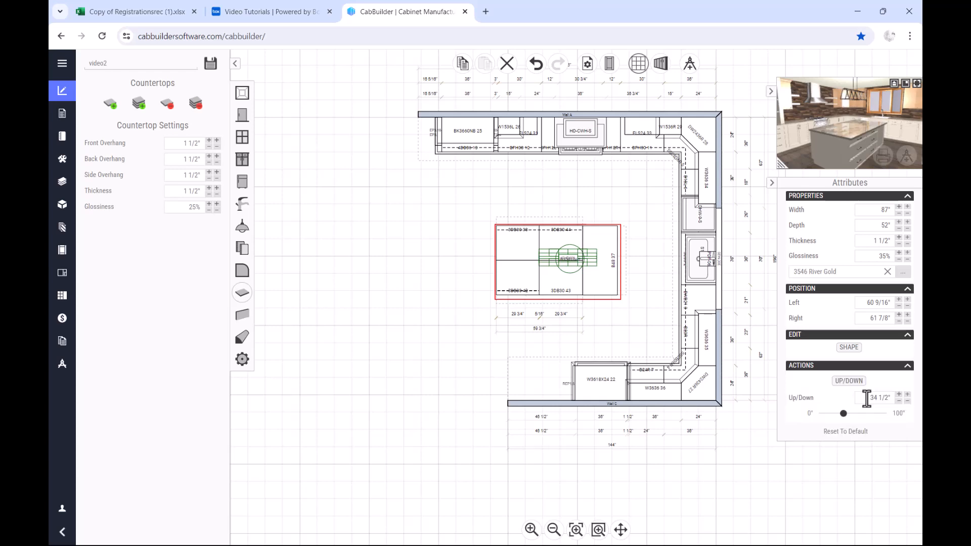
pyautogui.moveTo(866, 398); pyautogui.dragTo(891, 400)
pyautogui.click(842, 412)
pyautogui.click(845, 412)
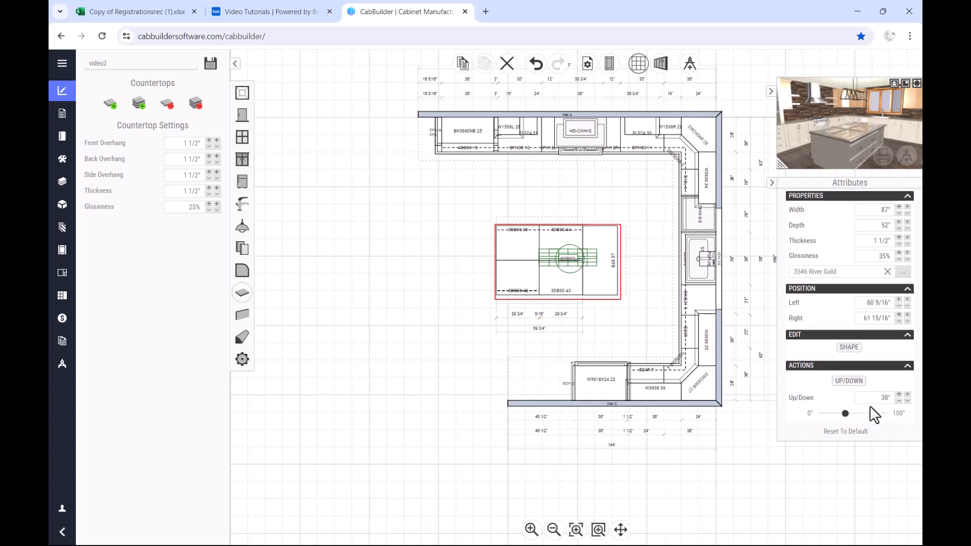
pyautogui.click(869, 399)
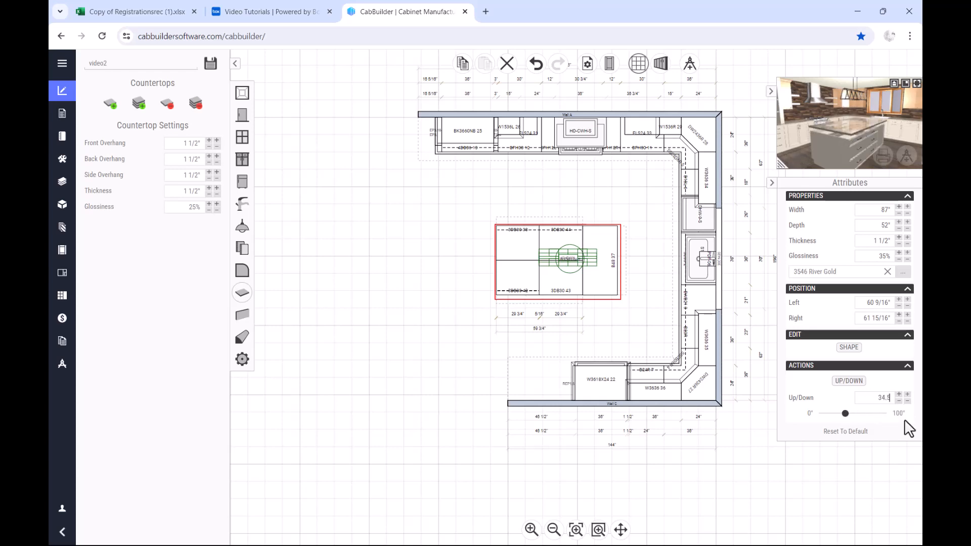
pyautogui.press('Return')
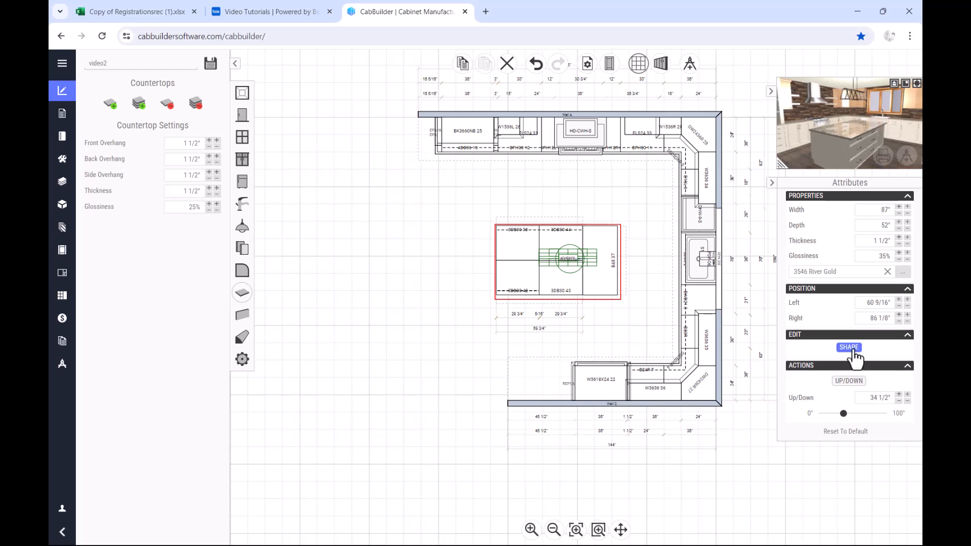
# - Open the island countertop's outline for shape editing and set the precision to 1/32 inch
pyautogui.click(853, 350)
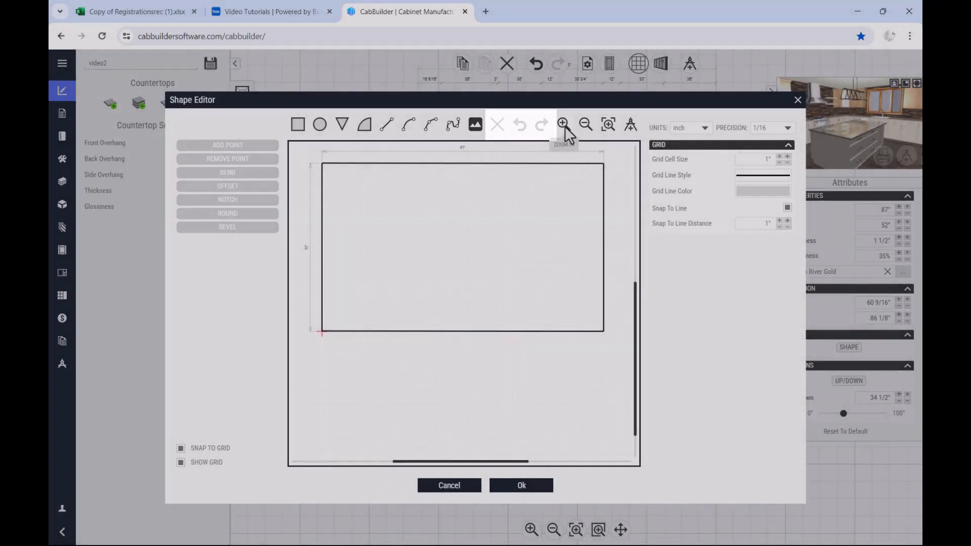
pyautogui.click(564, 125)
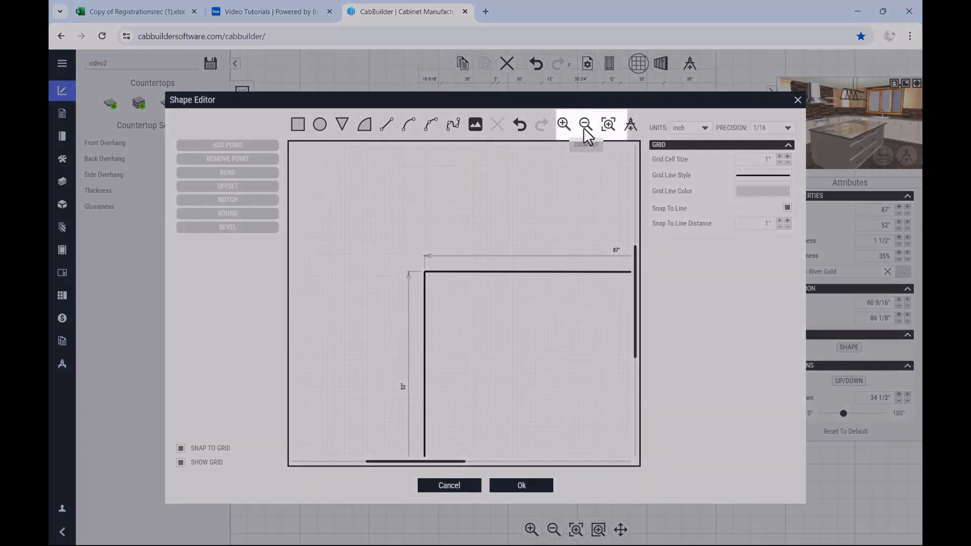
pyautogui.click(594, 127)
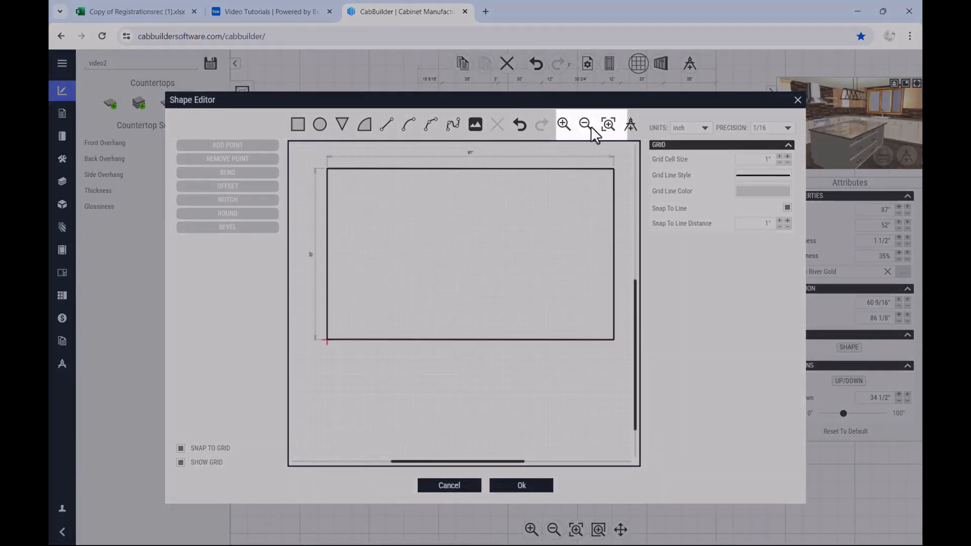
pyautogui.click(592, 130)
pyautogui.click(609, 126)
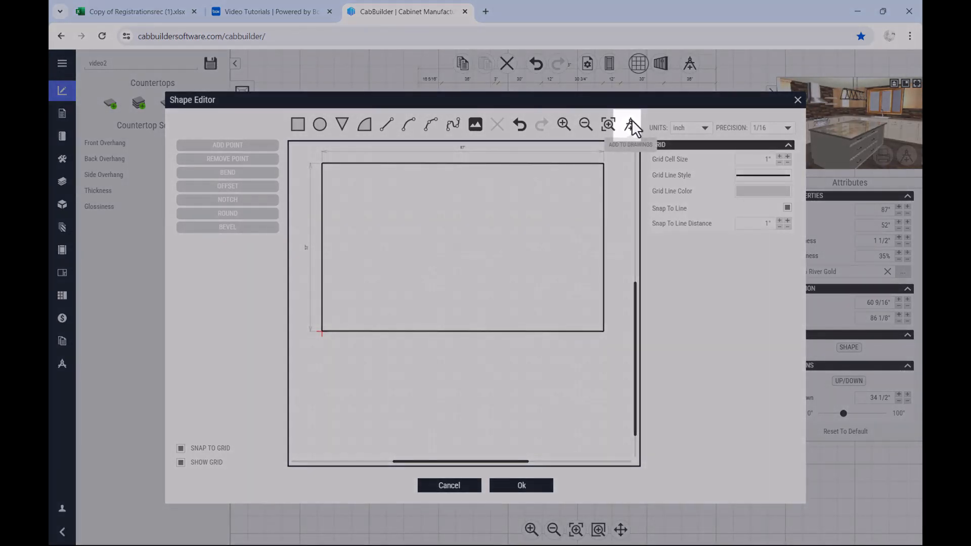
pyautogui.click(632, 121)
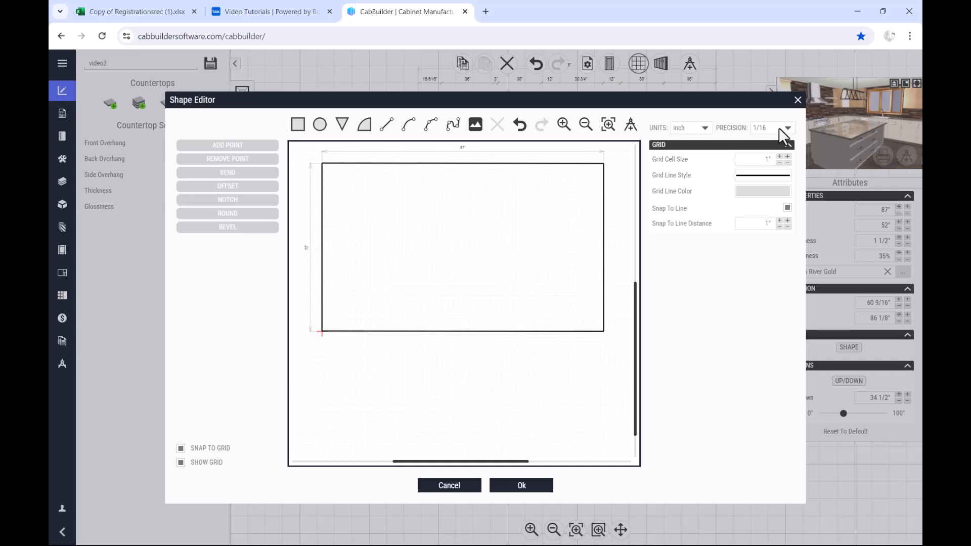
pyautogui.click(704, 128)
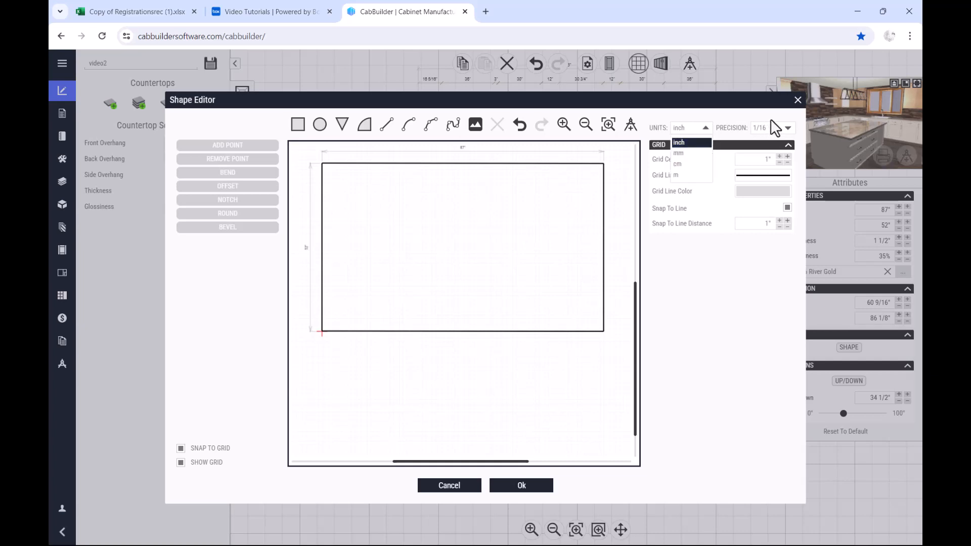
pyautogui.click(789, 130)
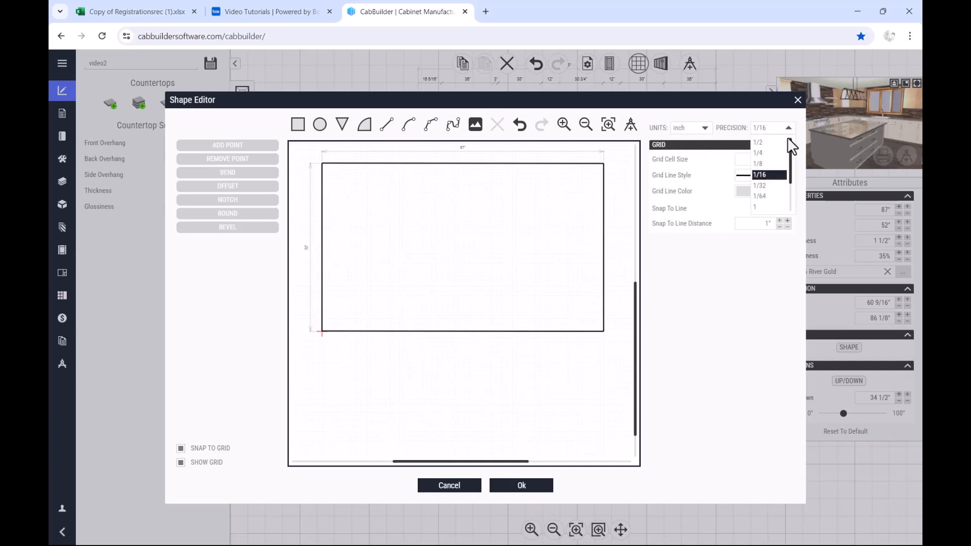
pyautogui.click(771, 185)
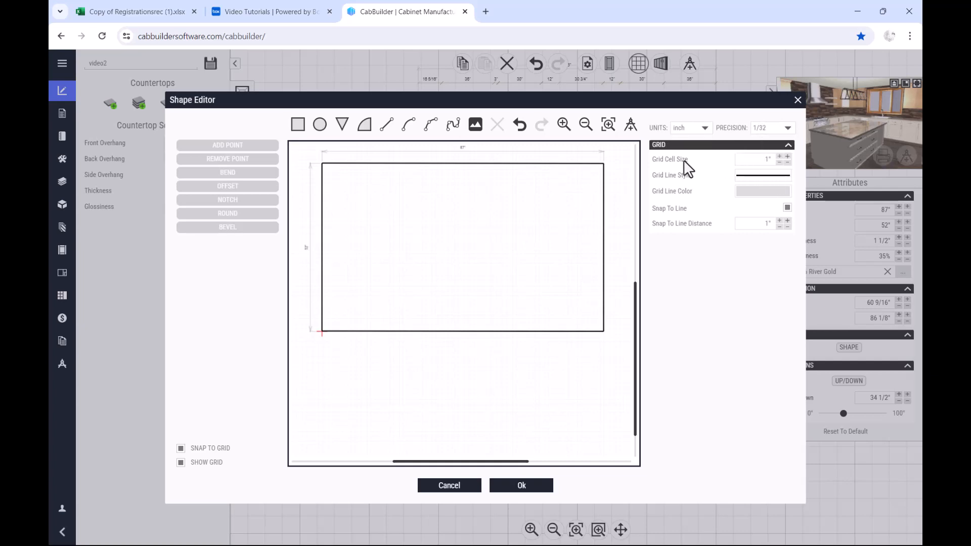
# - Change the shape editor's grid line color to dark gray, RGB 97, 97, 97
pyautogui.click(766, 175)
pyautogui.click(748, 190)
pyautogui.click(428, 308)
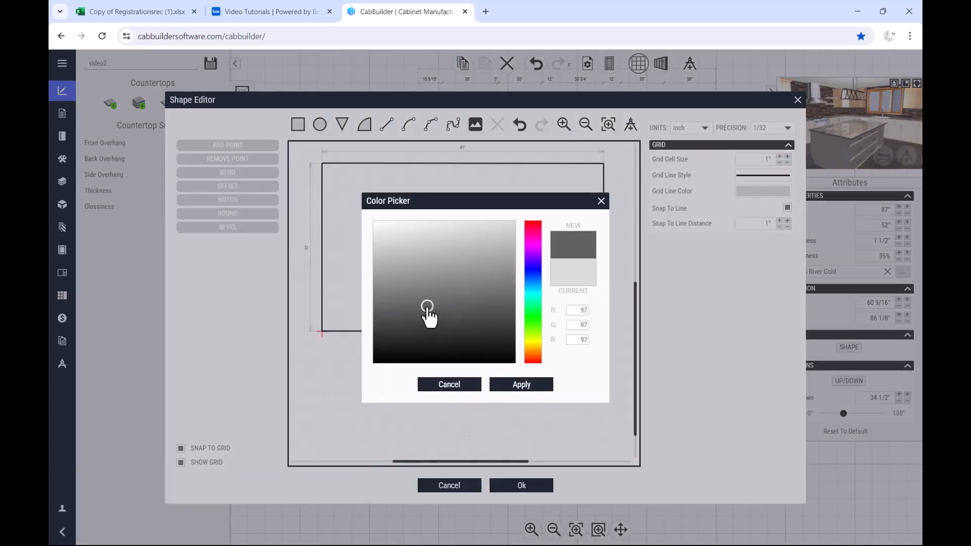
pyautogui.click(518, 384)
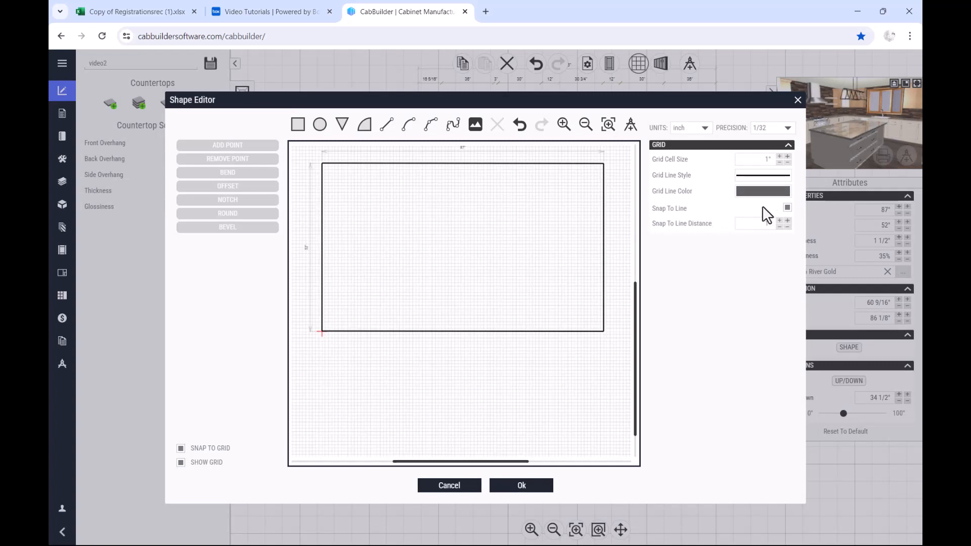
# - Set the snap to line distance to 1.25" and turn off snapping to the grid
pyautogui.click(763, 223)
pyautogui.write('1.25')
pyautogui.click(754, 287)
# - Try moving the countertop outline's left edge outward by about 5", and undo the move
pyautogui.click(322, 245)
pyautogui.moveTo(314, 232)
pyautogui.mouseDown()
pyautogui.moveTo(299, 234)
pyautogui.moveTo(299, 268)
pyautogui.moveTo(310, 278)
pyautogui.moveTo(305, 243)
pyautogui.mouseUp()
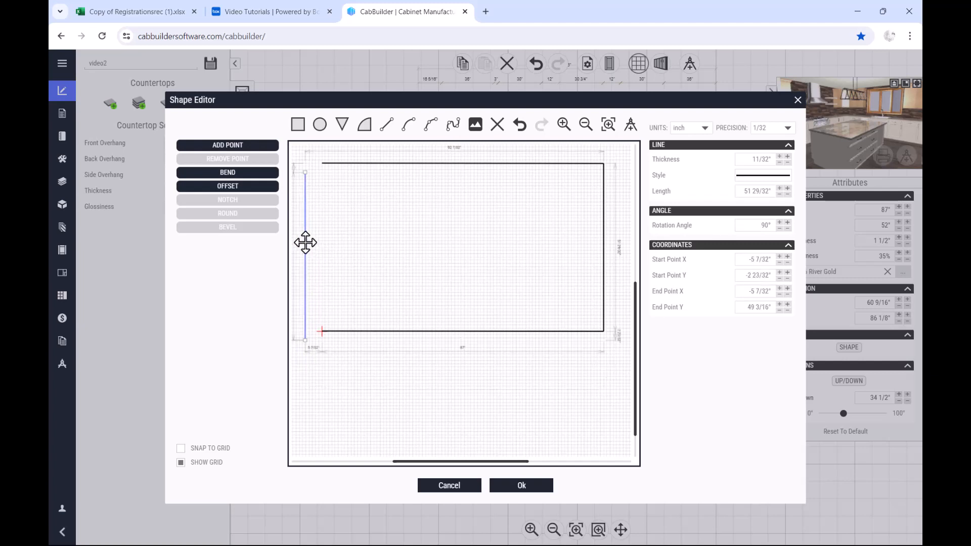
pyautogui.click(518, 130)
pyautogui.moveTo(323, 168)
pyautogui.mouseDown()
pyautogui.moveTo(332, 180)
pyautogui.moveTo(322, 163)
pyautogui.mouseUp()
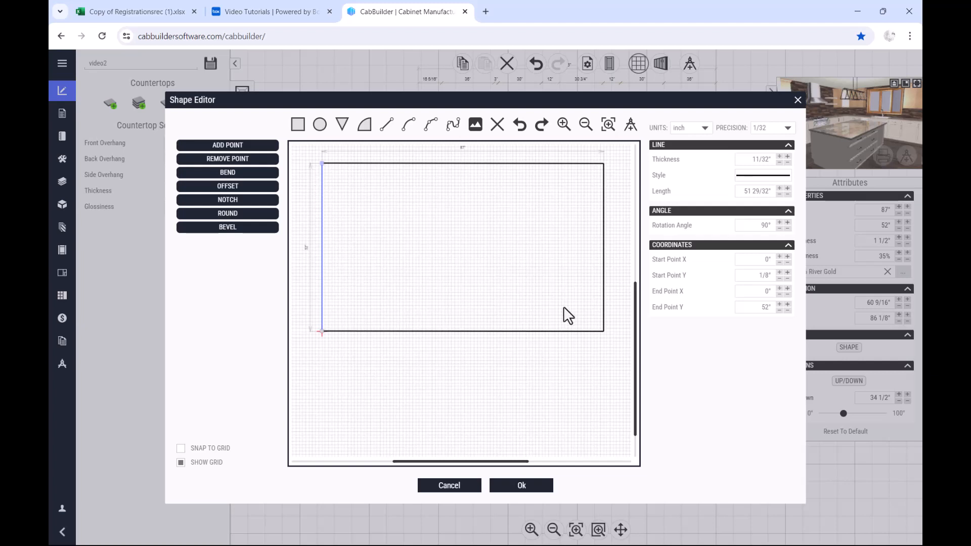
# - Try a Start Point X of -12" for the outline's left edge, and set it back to 0"
pyautogui.click(763, 260)
pyautogui.write('-12')
pyautogui.press('Return')
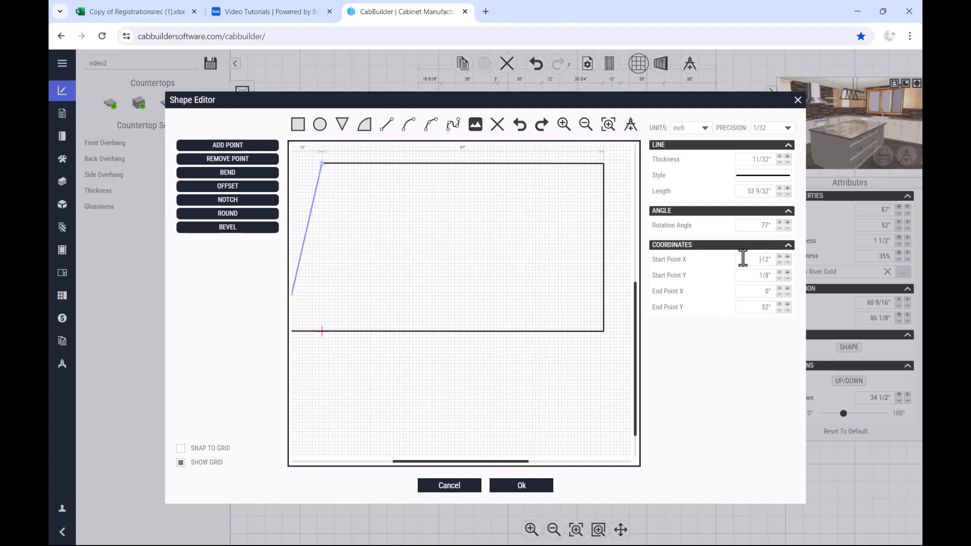
pyautogui.click(761, 259)
pyautogui.press('BackSpace')
pyautogui.write('0')
pyautogui.press('Return')
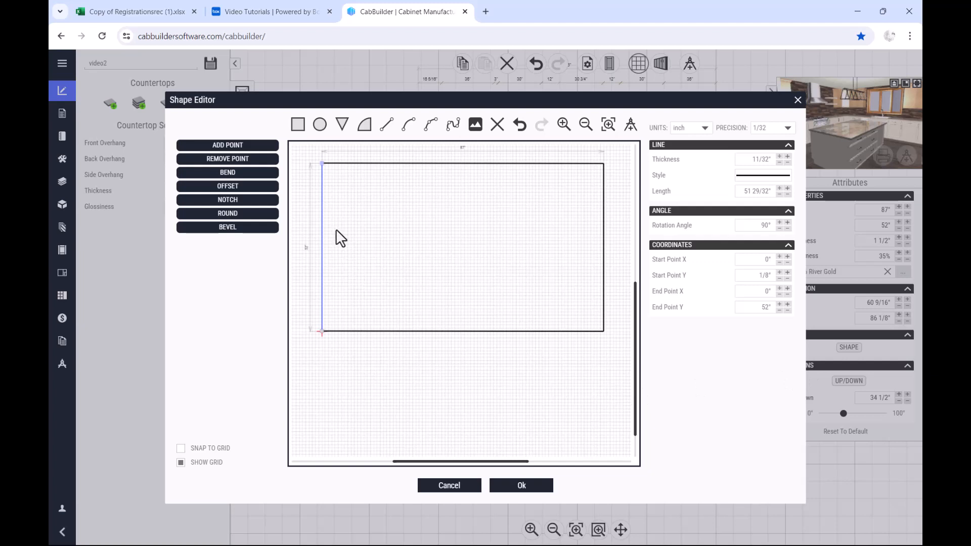
# - Try adding a midpoint to the outline's left edge and pulling it inward about 4.5", and undo both changes
pyautogui.click(372, 250)
pyautogui.click(323, 220)
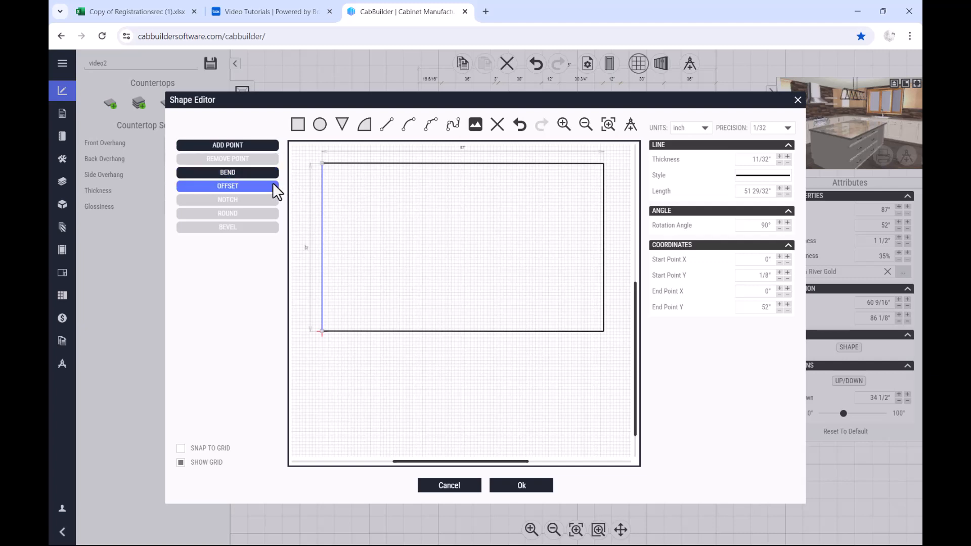
pyautogui.click(276, 145)
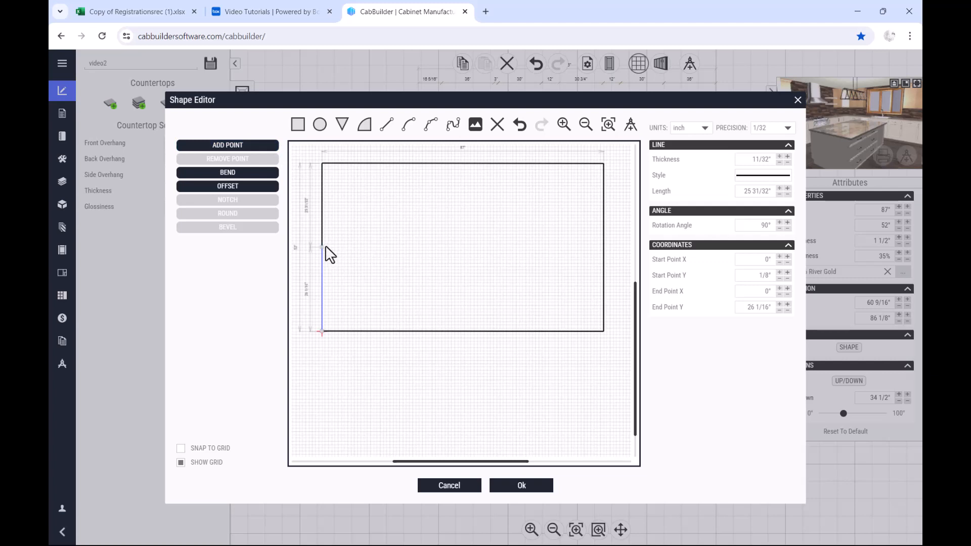
pyautogui.moveTo(321, 248)
pyautogui.mouseDown()
pyautogui.moveTo(357, 271)
pyautogui.moveTo(356, 210)
pyautogui.moveTo(336, 245)
pyautogui.mouseUp()
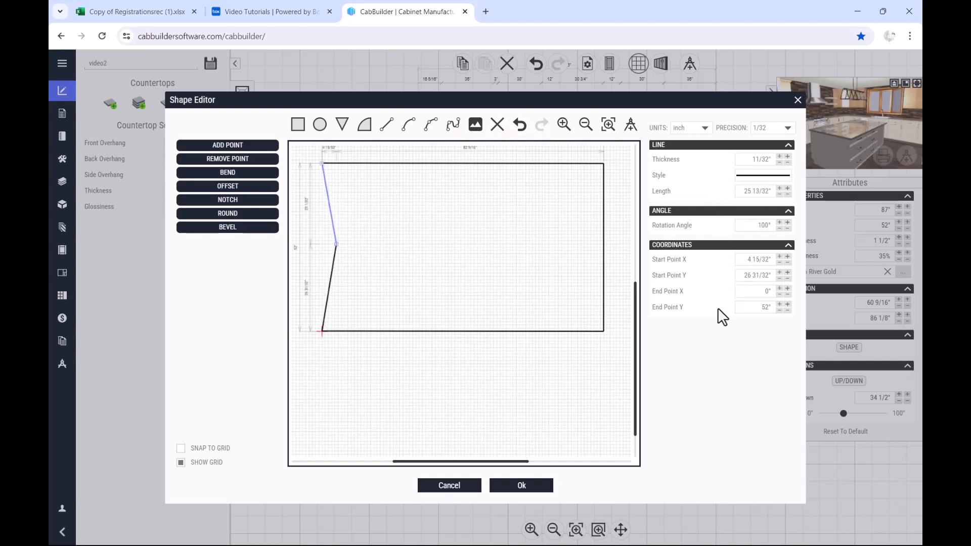
pyautogui.hotkey('ctrl', 'z')
# - Try bending the outline's left edge outward into a curve, and undo the bend
pyautogui.click(320, 219)
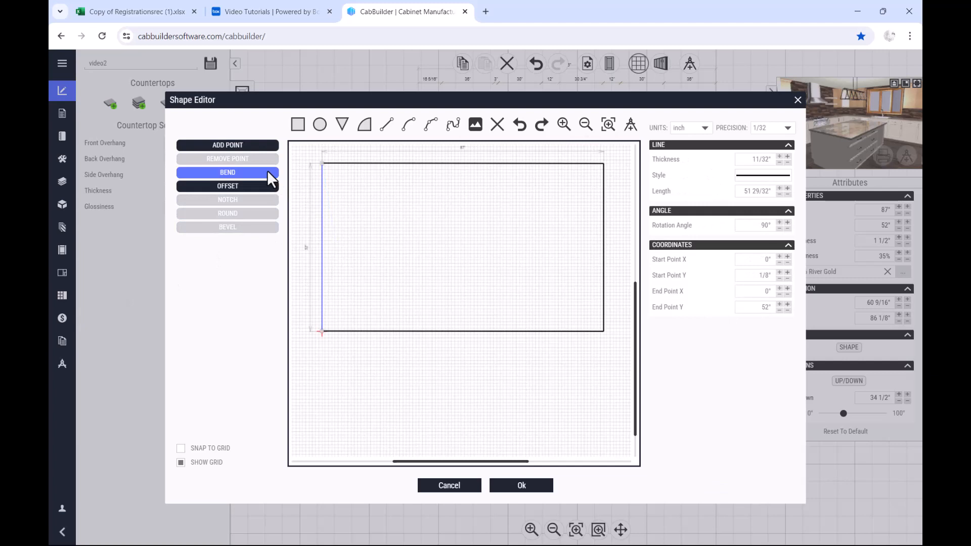
pyautogui.click(267, 172)
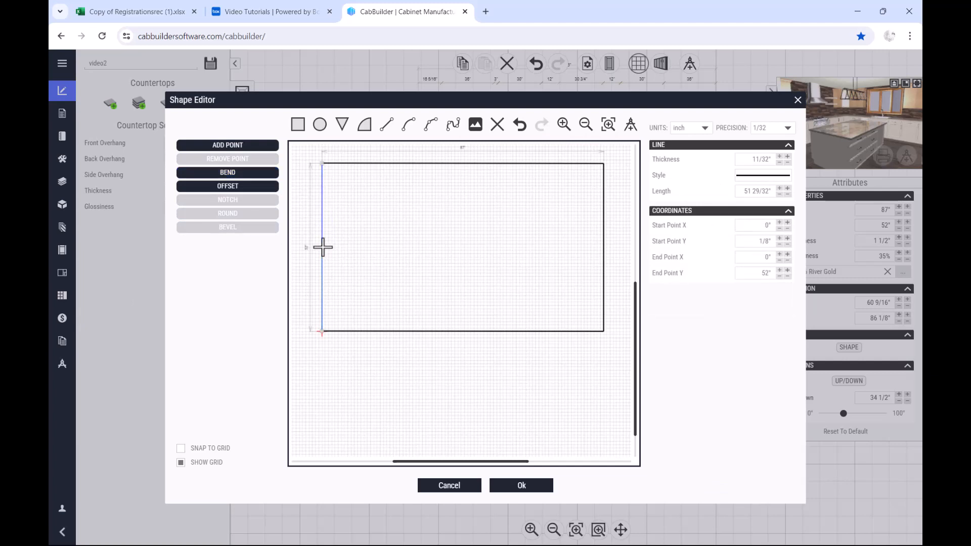
pyautogui.moveTo(323, 247); pyautogui.dragTo(293, 225)
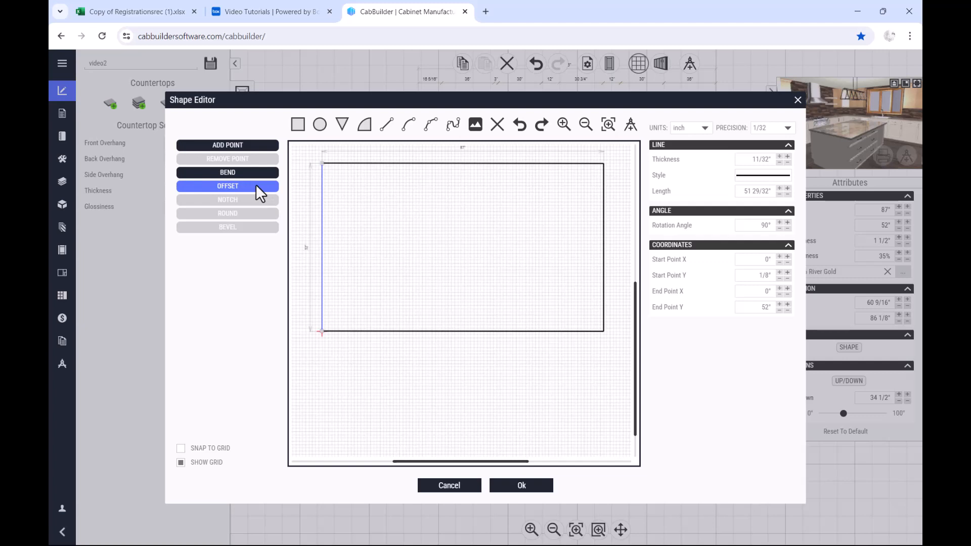
# - Try offsetting the outline's left edge by -12", and undo the offset
pyautogui.click(257, 188)
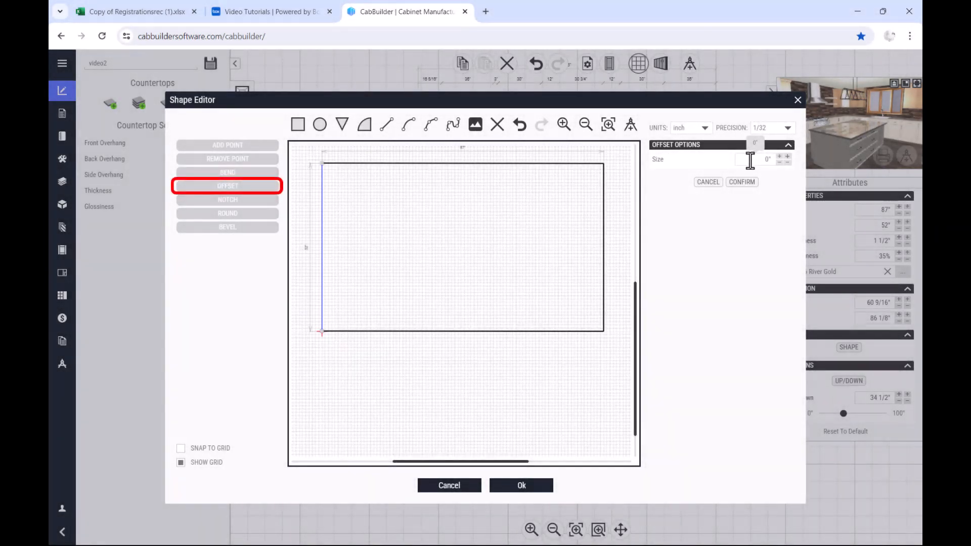
pyautogui.click(751, 161)
pyautogui.doubleClick(767, 160)
pyautogui.write('-12')
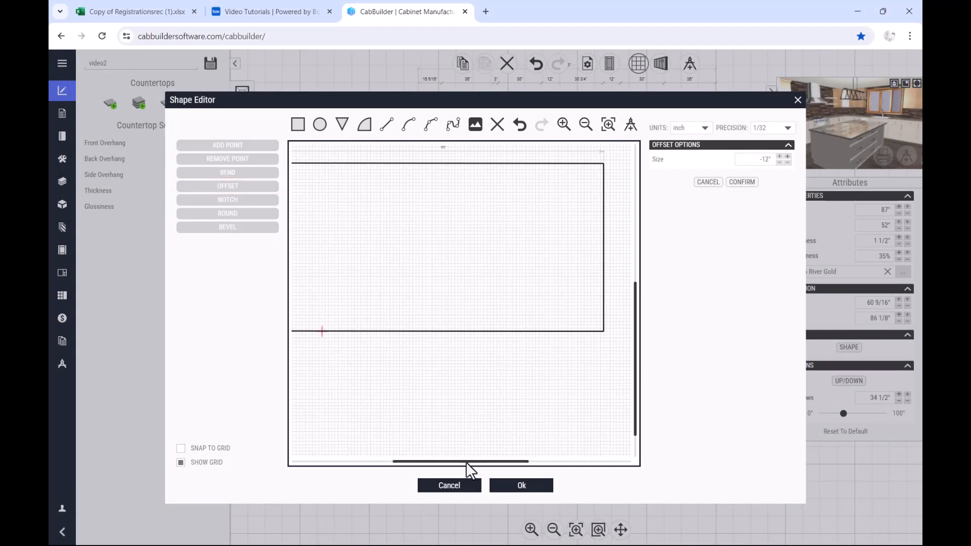
pyautogui.moveTo(465, 462); pyautogui.dragTo(448, 462)
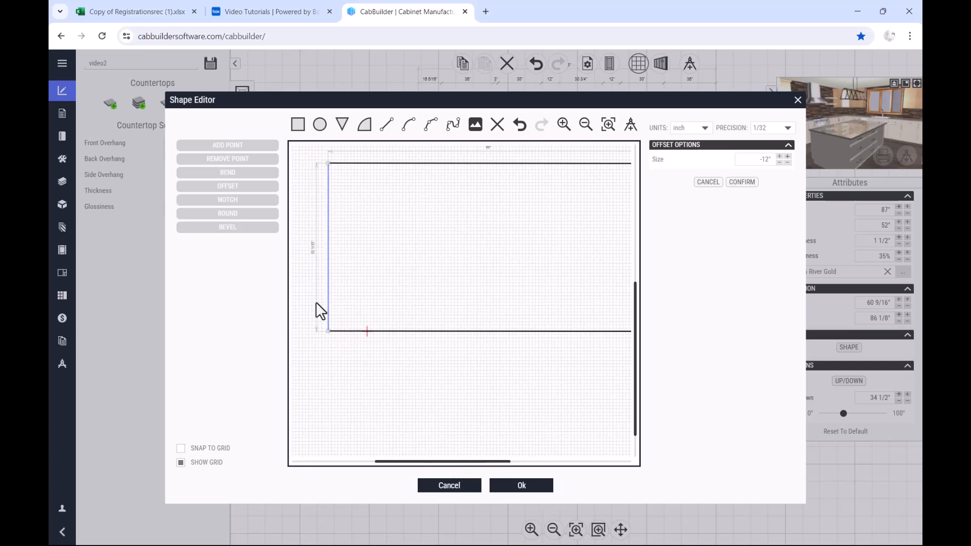
pyautogui.click(750, 181)
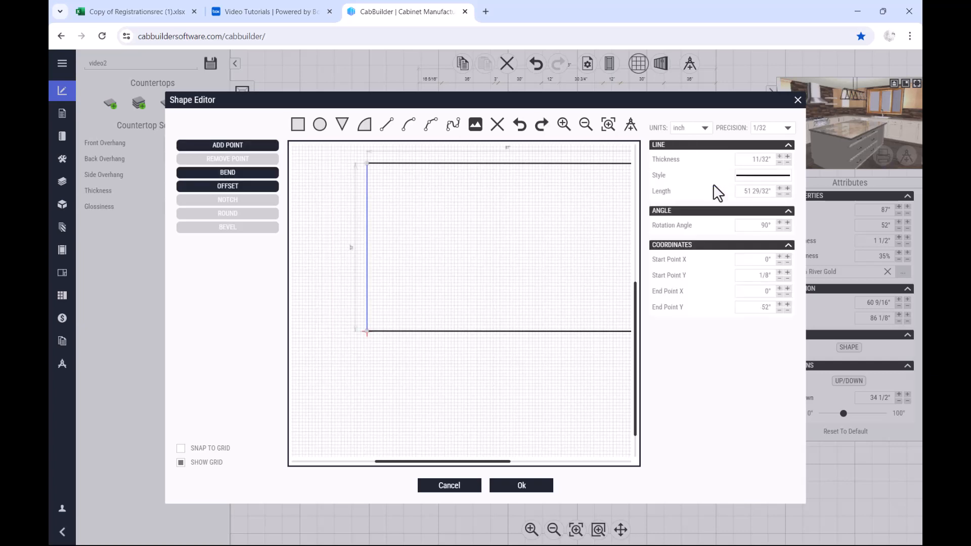
# - Try removing the outline's upper-left corner point, and undo the removal
pyautogui.click(608, 124)
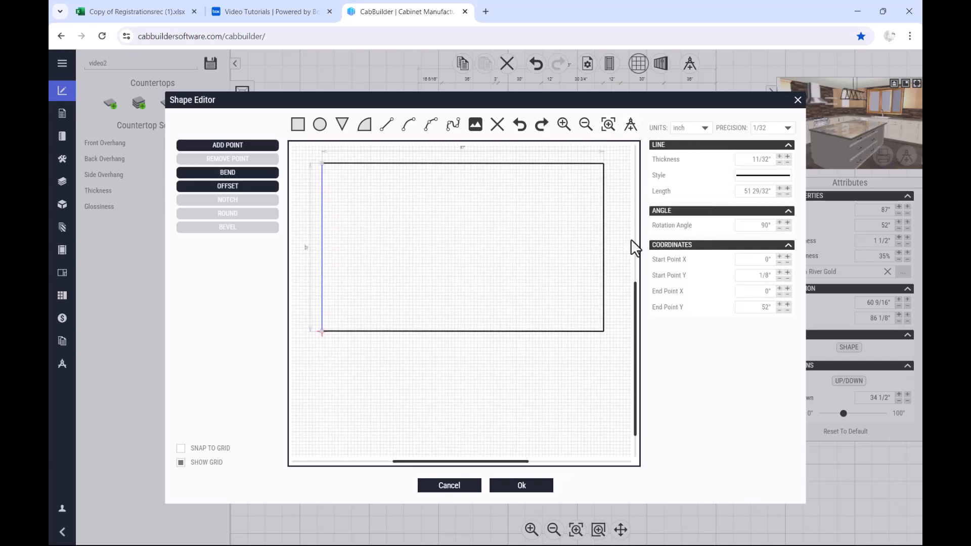
pyautogui.moveTo(636, 331); pyautogui.dragTo(634, 307)
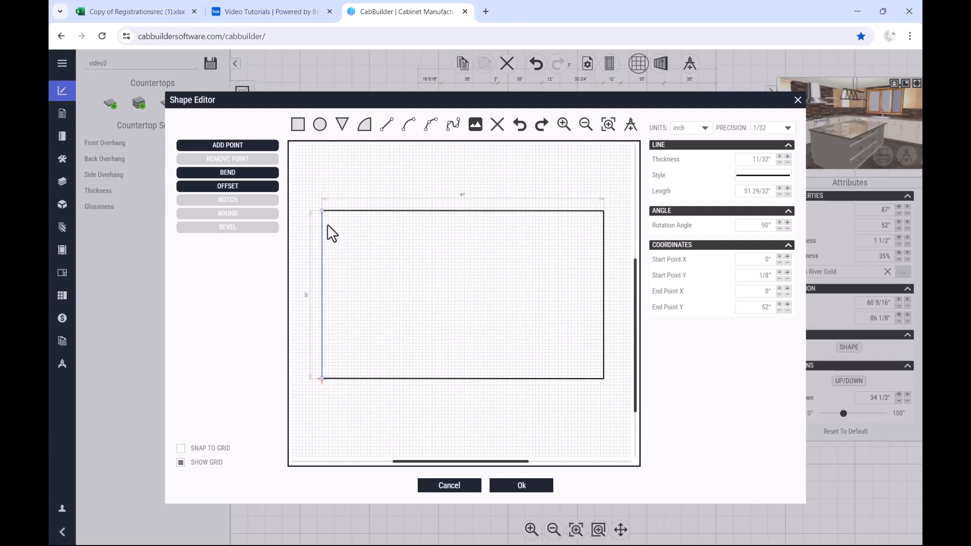
pyautogui.click(323, 210)
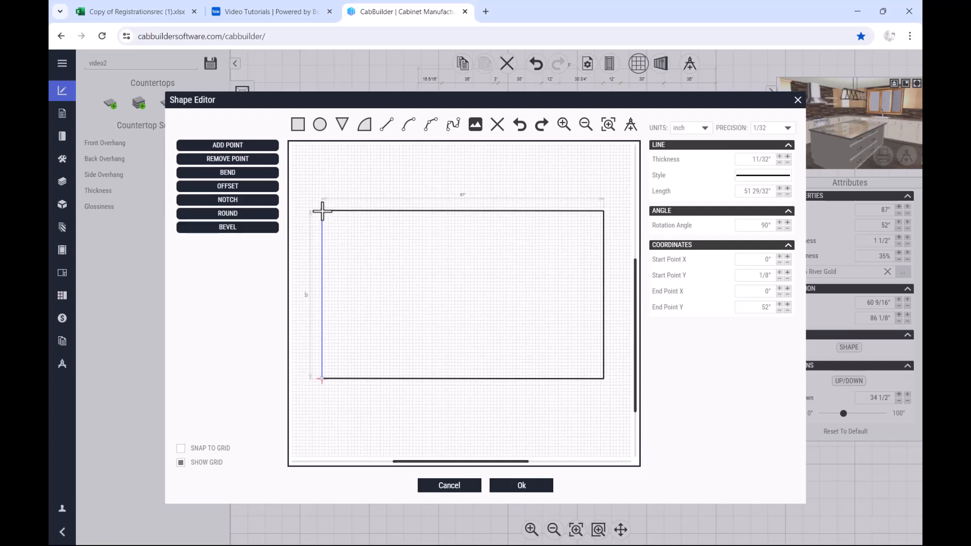
pyautogui.click(256, 159)
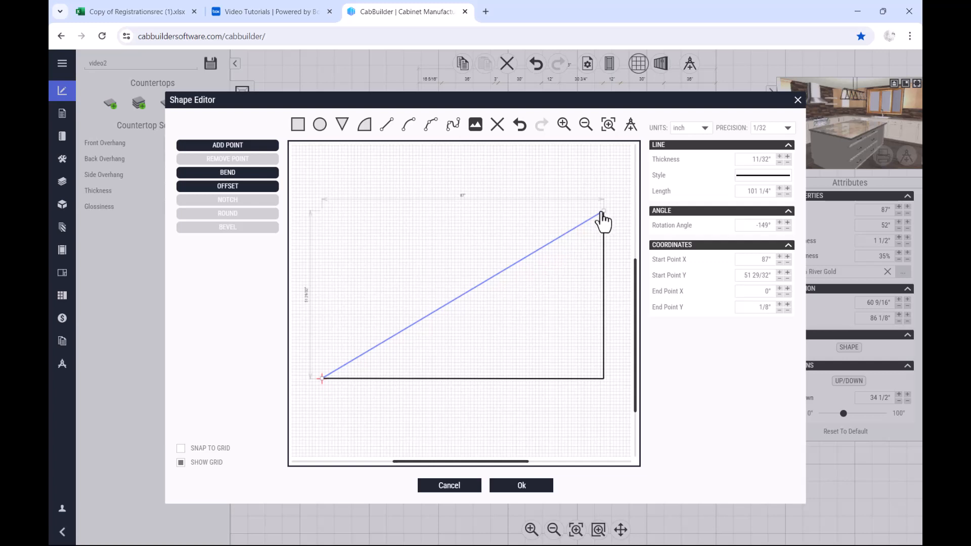
pyautogui.hotkey('ctrl', 'z')
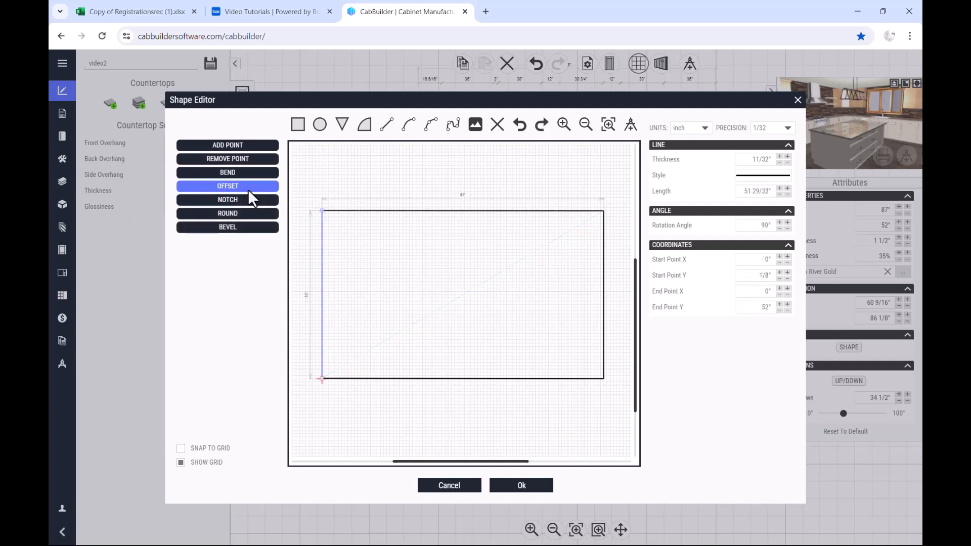
# - Try notching the outline's upper-left corner with Size 1 set to 12", and cancel the notch
pyautogui.click(248, 198)
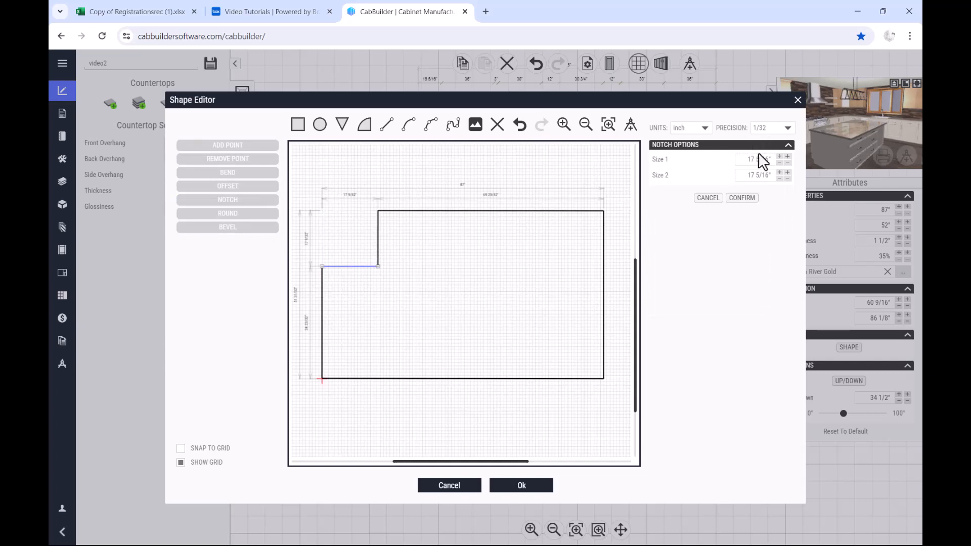
pyautogui.moveTo(747, 160); pyautogui.dragTo(774, 161)
pyautogui.write('12')
pyautogui.click(769, 172)
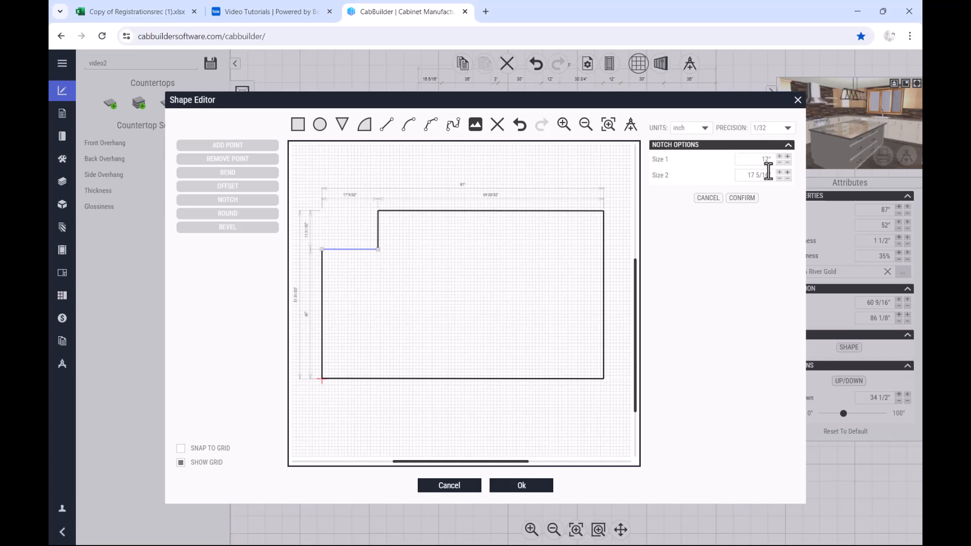
pyautogui.click(708, 198)
# - Try rounding the outline's upper-left corner with a radius of 12 7/32"
pyautogui.click(257, 213)
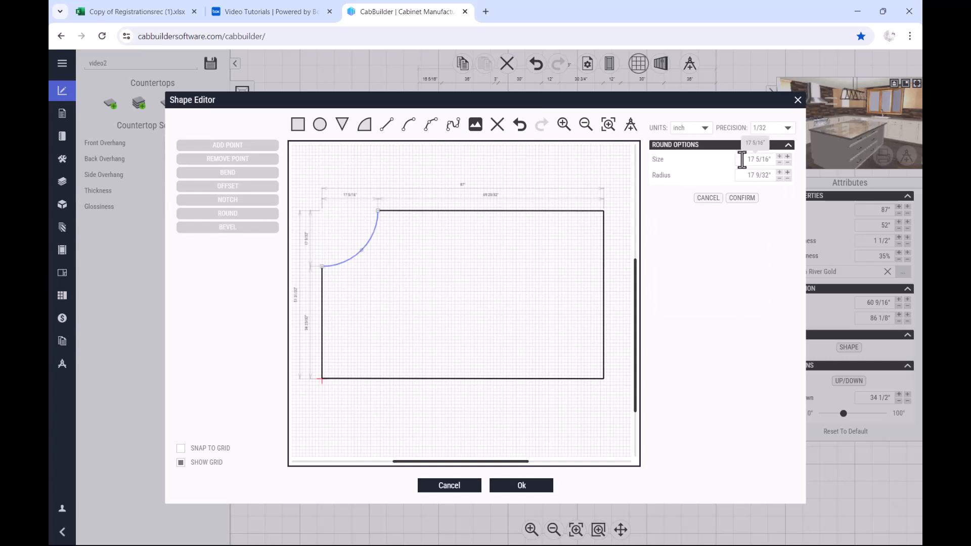
pyautogui.moveTo(740, 175); pyautogui.dragTo(771, 175)
pyautogui.write('12 7/32')
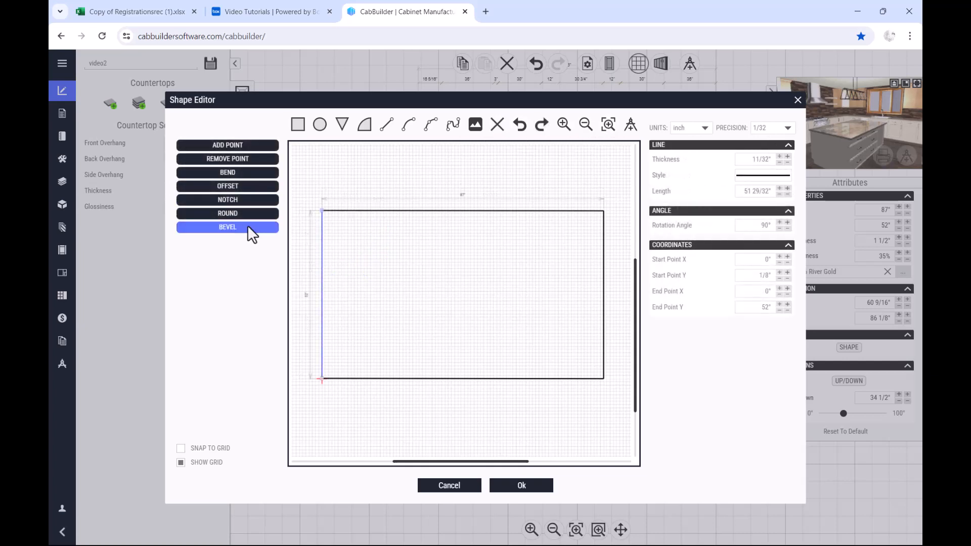
# - Try beveling the outline's upper-left corner with a size of 12"
pyautogui.click(247, 225)
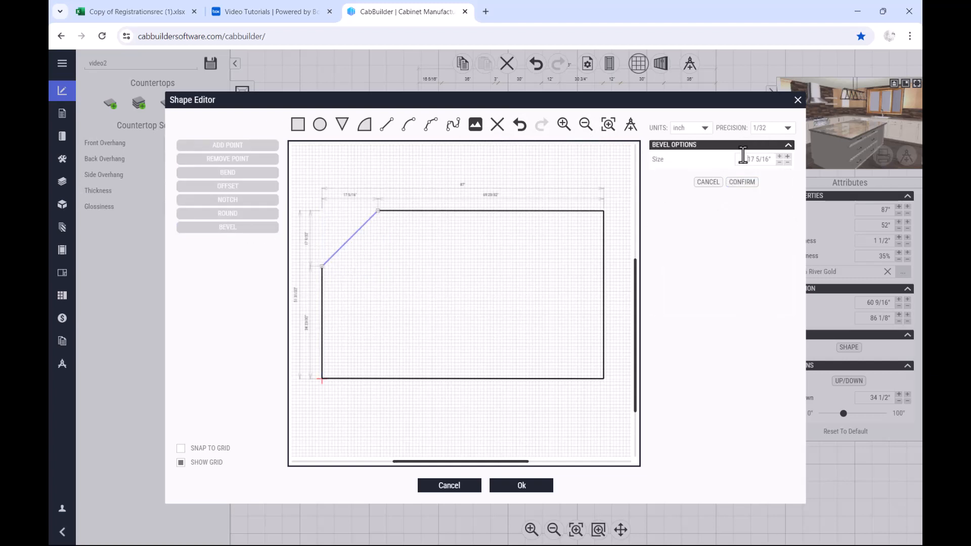
pyautogui.moveTo(745, 160); pyautogui.dragTo(784, 162)
pyautogui.write('12')
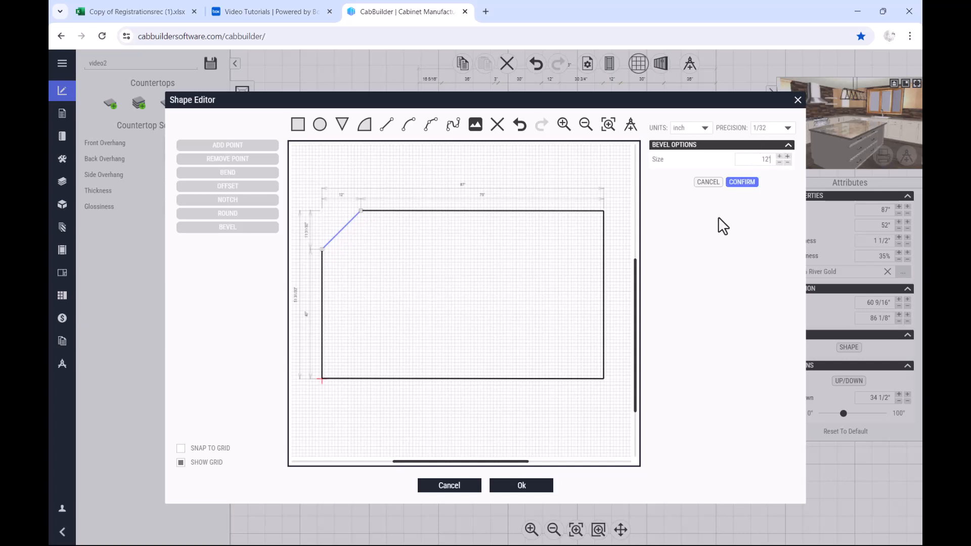
pyautogui.click(739, 183)
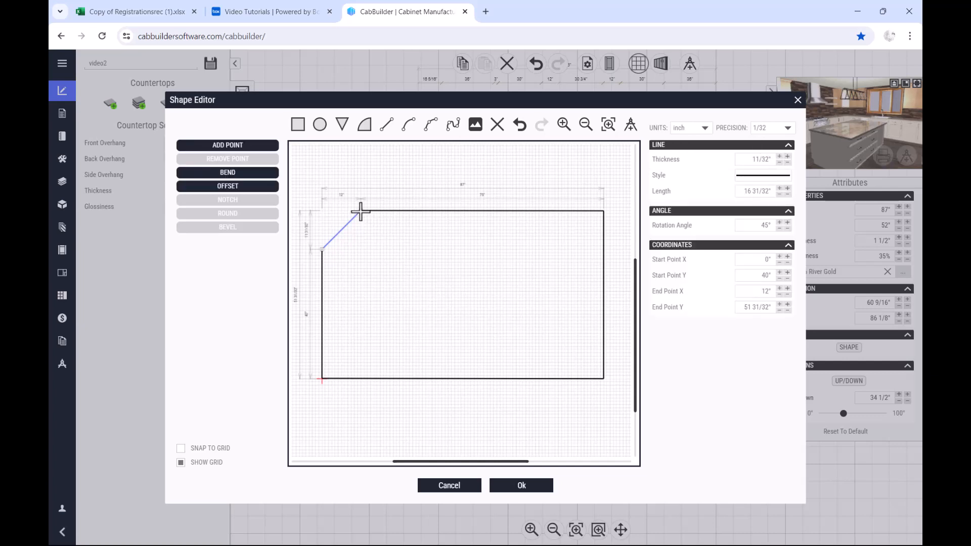
# - Try pulling the bevel's upper end point outward to about X 14.6", Y 53.7", and undo both the move and the bevel
pyautogui.moveTo(360, 211)
pyautogui.mouseDown()
pyautogui.moveTo(381, 287)
pyautogui.moveTo(351, 325)
pyautogui.moveTo(402, 245)
pyautogui.moveTo(370, 205)
pyautogui.mouseUp()
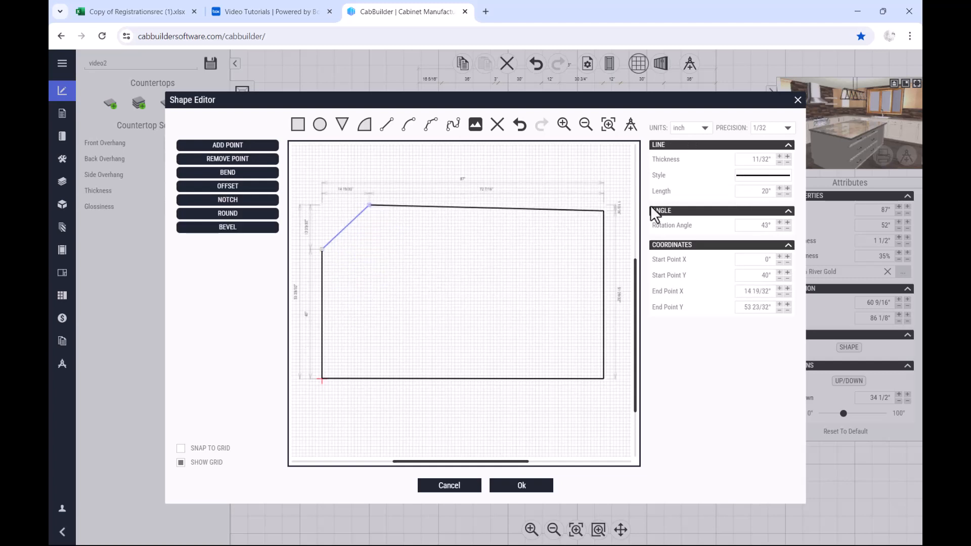
pyautogui.click(519, 124)
pyautogui.click(520, 124)
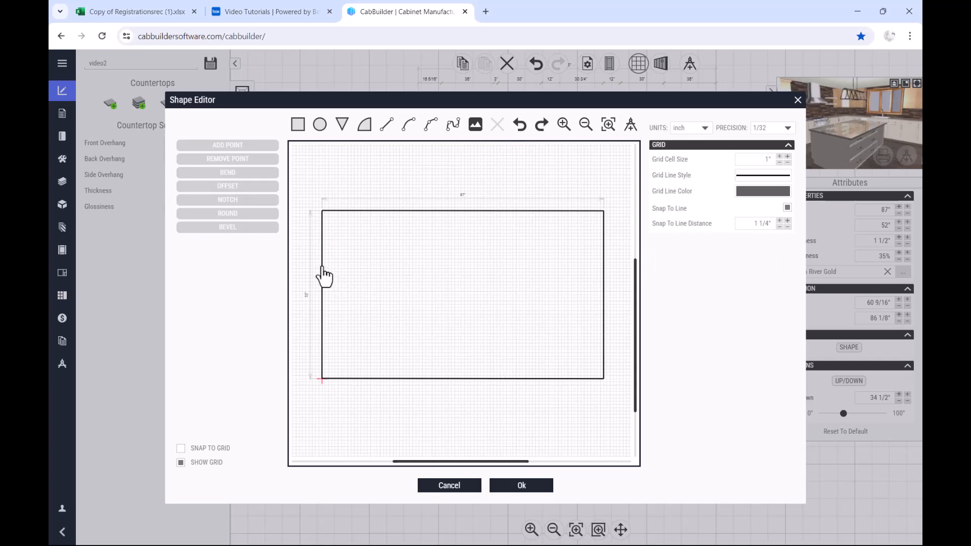
# - Delete all four edges of the countertop outline: left, top, right and bottom
pyautogui.click(322, 269)
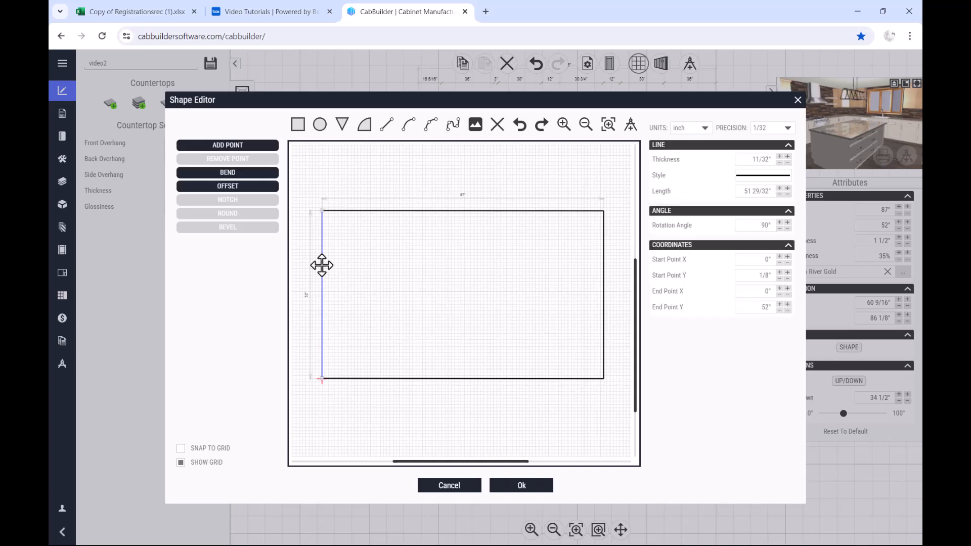
pyautogui.click(496, 127)
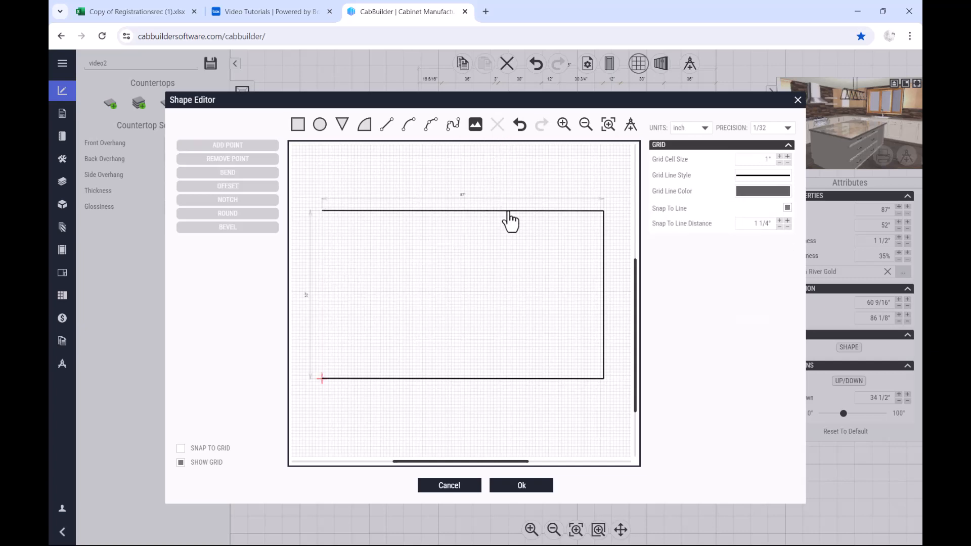
pyautogui.click(508, 211)
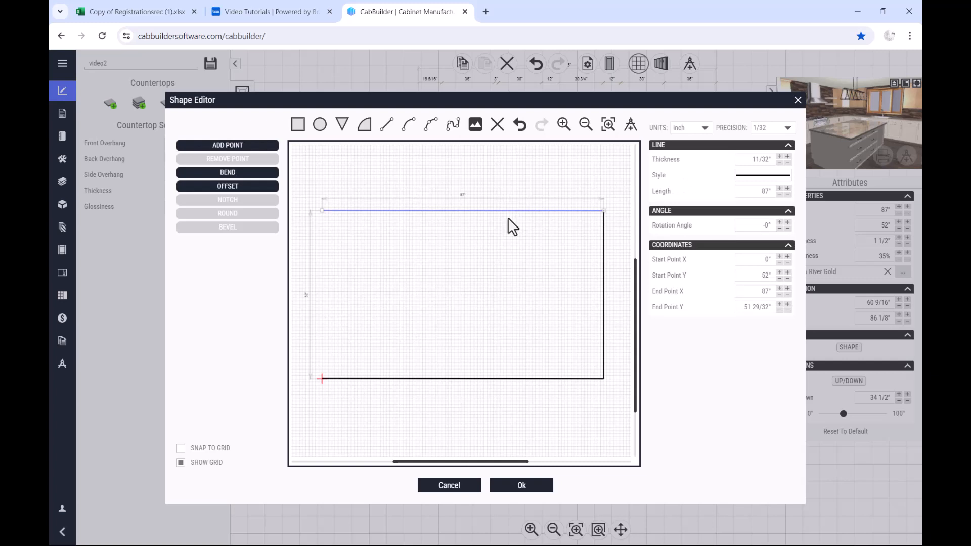
pyautogui.press('Delete')
pyautogui.click(603, 276)
pyautogui.press('Delete')
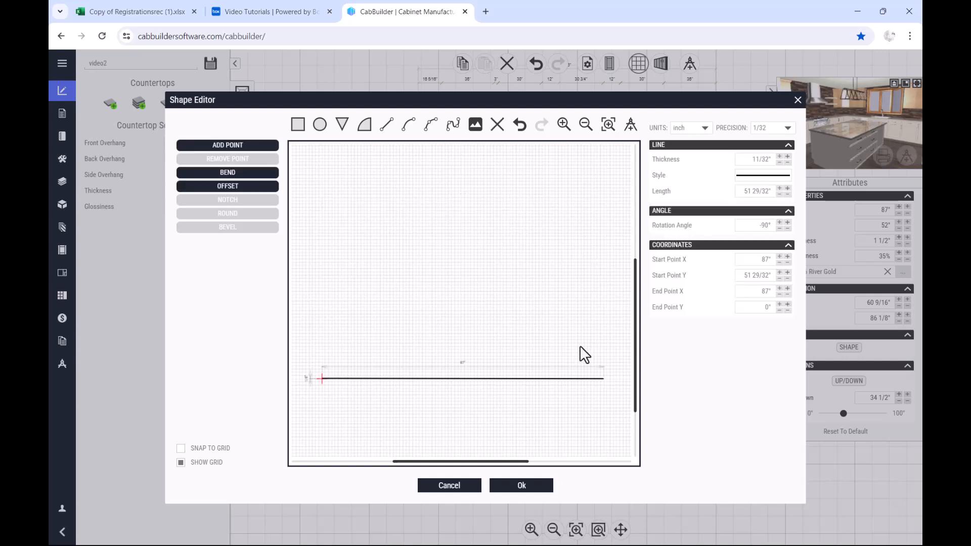
pyautogui.click(563, 378)
pyautogui.press('Delete')
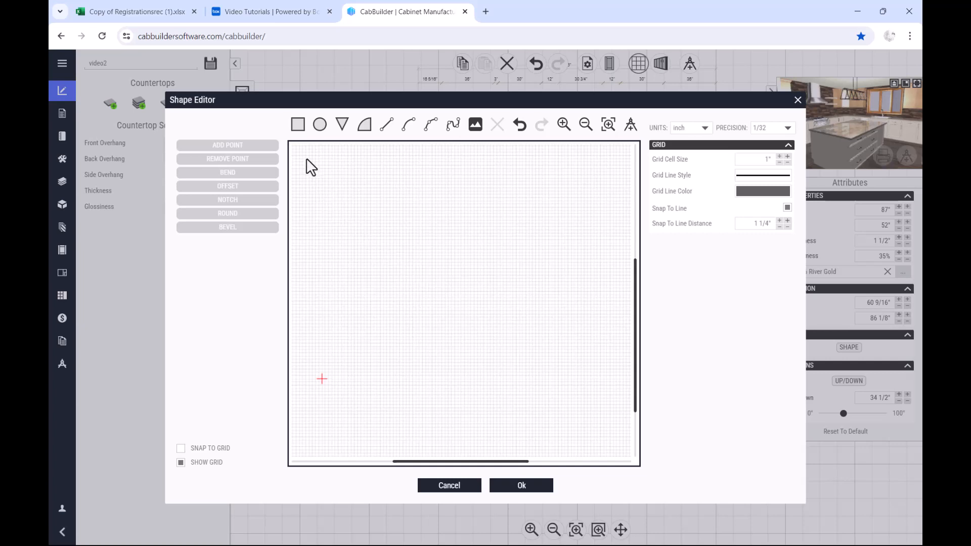
# - Draw a rectangular outline from near the origin and stretch it past the origin's left to about 96" wide and 61" high
pyautogui.click(299, 128)
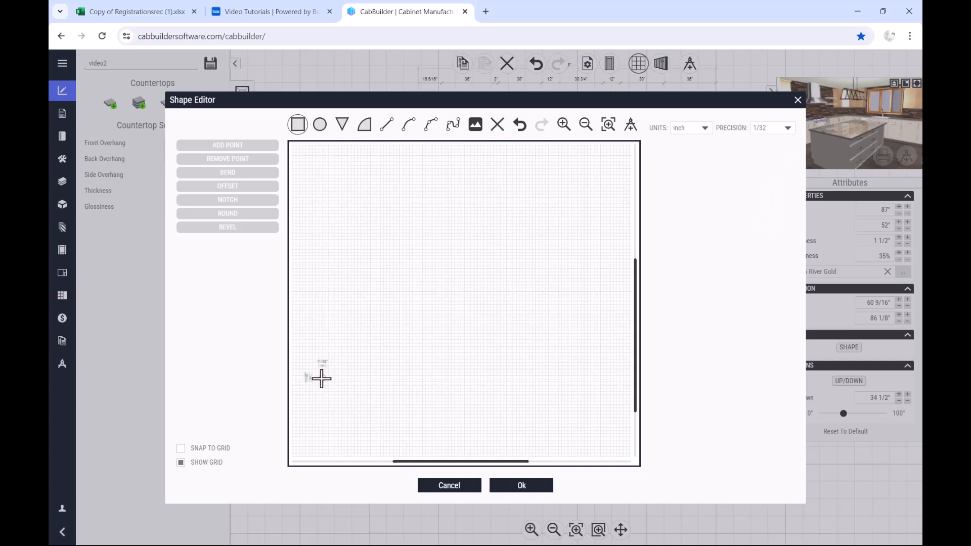
pyautogui.moveTo(322, 379)
pyautogui.mouseDown()
pyautogui.moveTo(437, 332)
pyautogui.moveTo(548, 253)
pyautogui.moveTo(611, 182)
pyautogui.mouseUp()
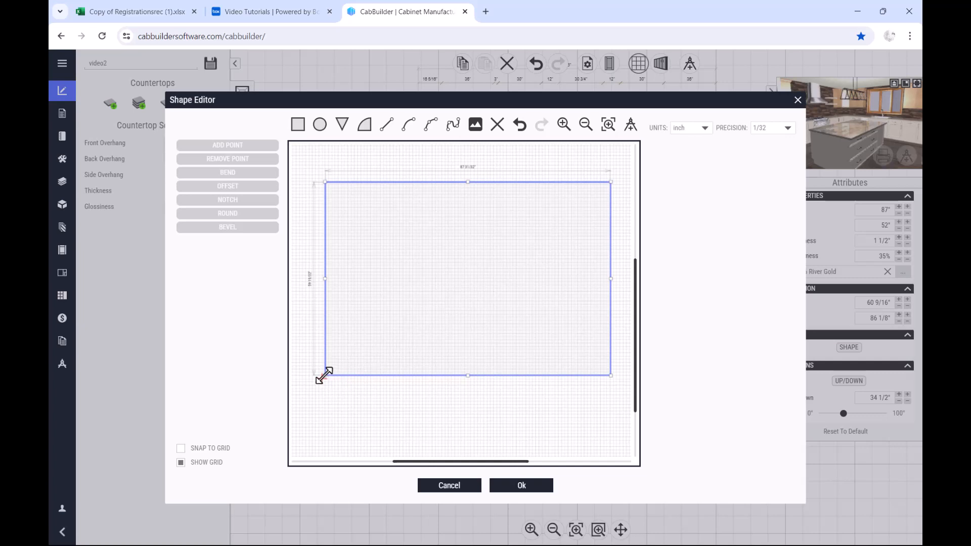
pyautogui.moveTo(325, 376); pyautogui.dragTo(320, 380)
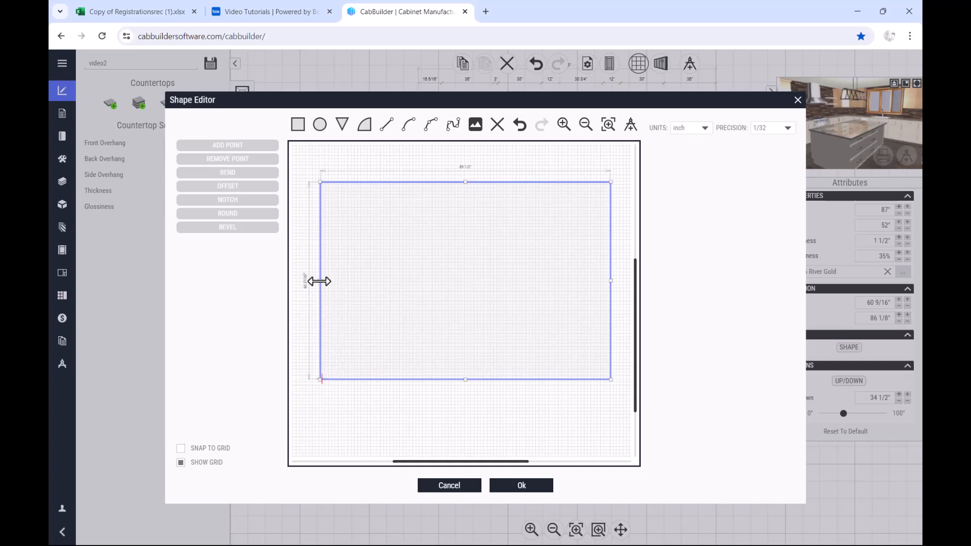
pyautogui.moveTo(319, 281); pyautogui.dragTo(299, 291)
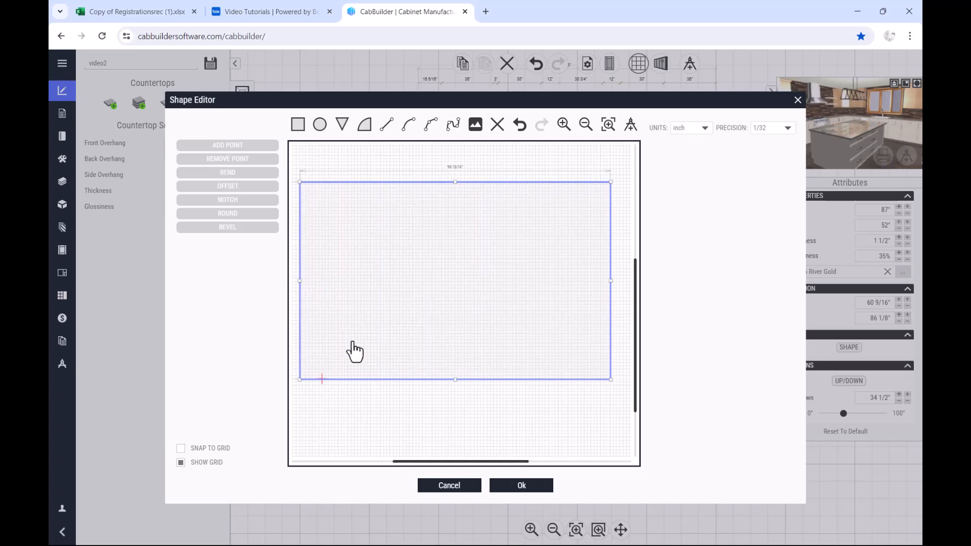
pyautogui.click(598, 421)
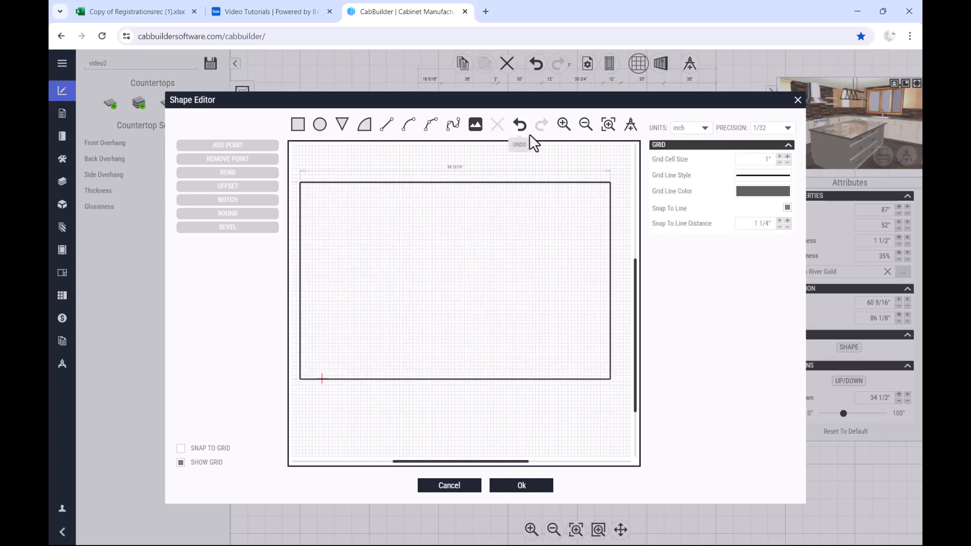
# - Delete the rectangular outline's edges, including the top and right ones, to clear the drawing area
pyautogui.click(573, 182)
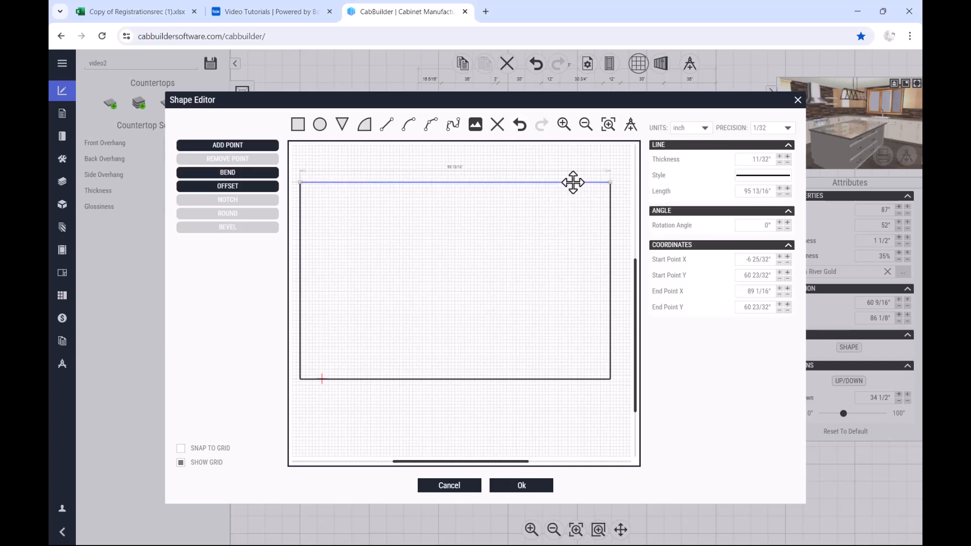
pyautogui.click(610, 269)
pyautogui.click(497, 125)
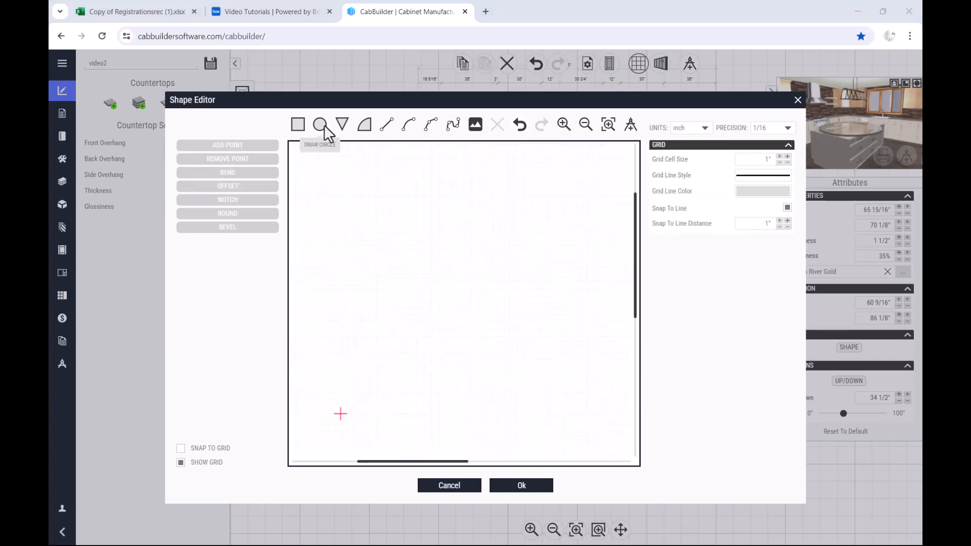
# - Try drawing a circle about 54" wide and 46" high and narrowing it to about 25", and delete it
pyautogui.click(322, 124)
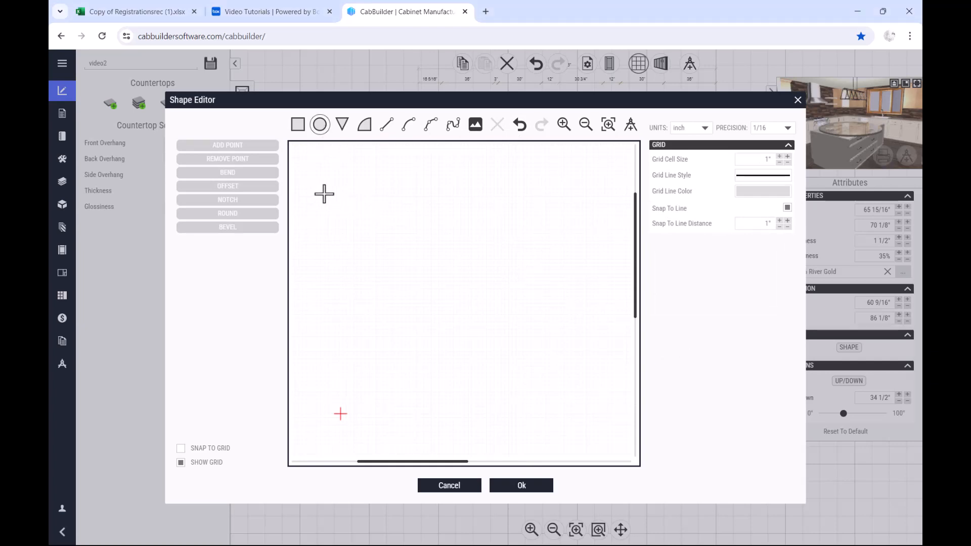
pyautogui.moveTo(324, 194); pyautogui.dragTo(523, 359)
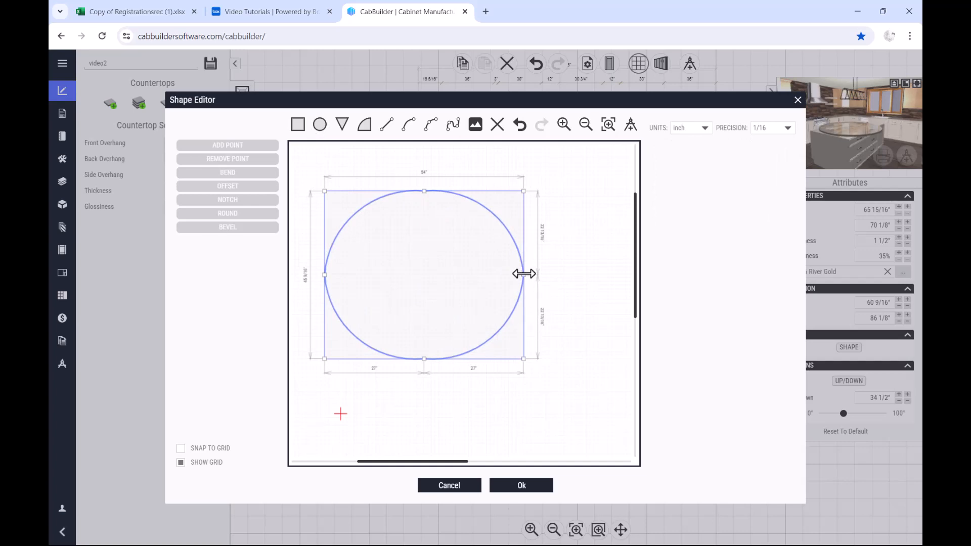
pyautogui.moveTo(524, 274); pyautogui.dragTo(414, 289)
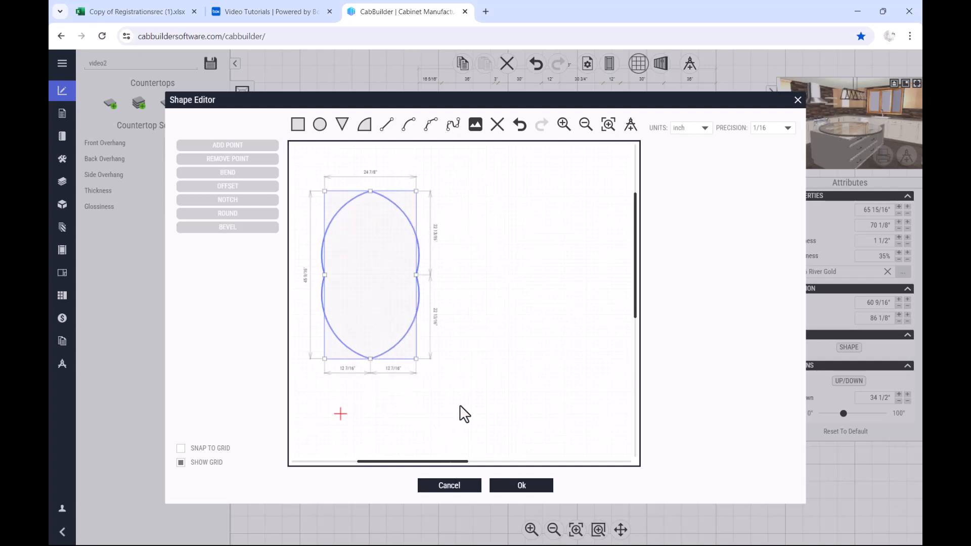
pyautogui.click(498, 127)
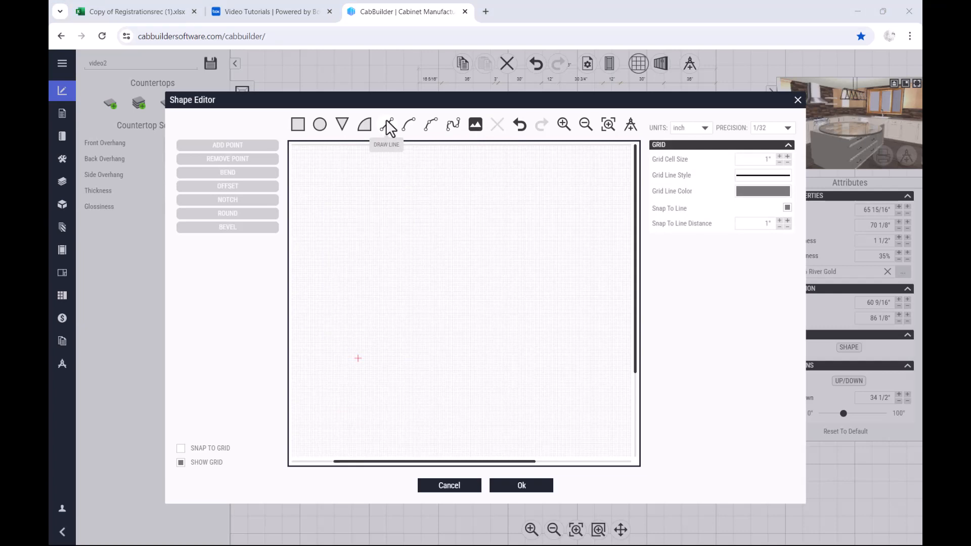
# - Try drawing a closed four-sided outline about 85" wide and 90" high from connected straight lines, and undo it
pyautogui.click(387, 124)
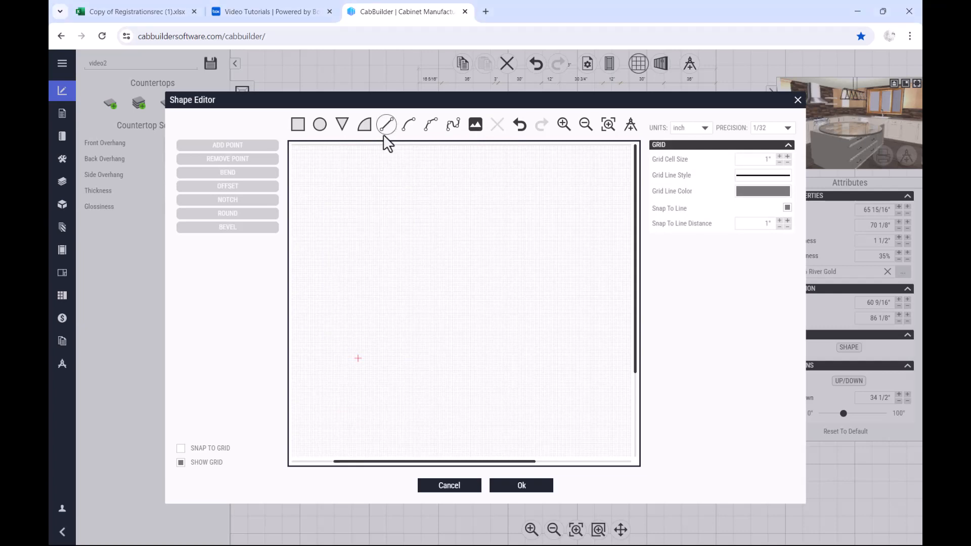
pyautogui.click(353, 179)
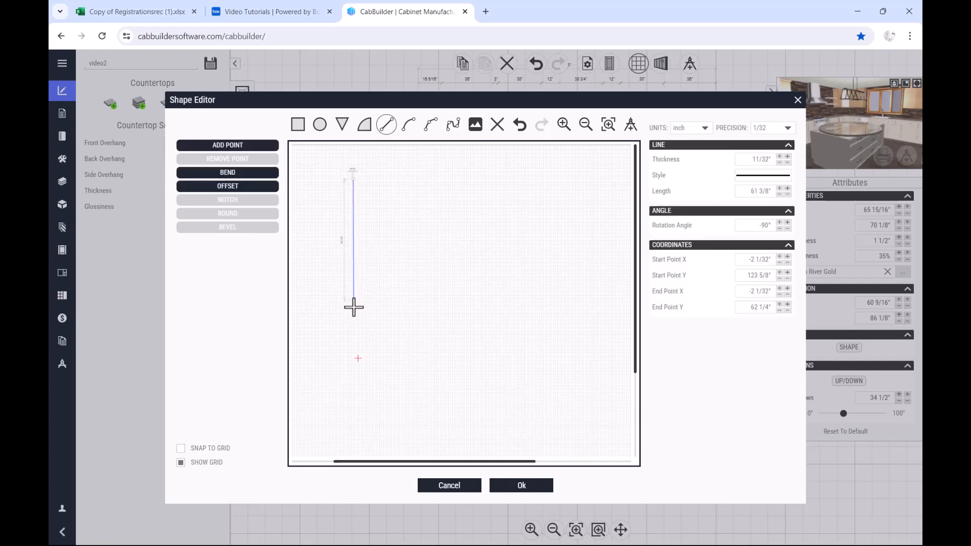
pyautogui.click(354, 360)
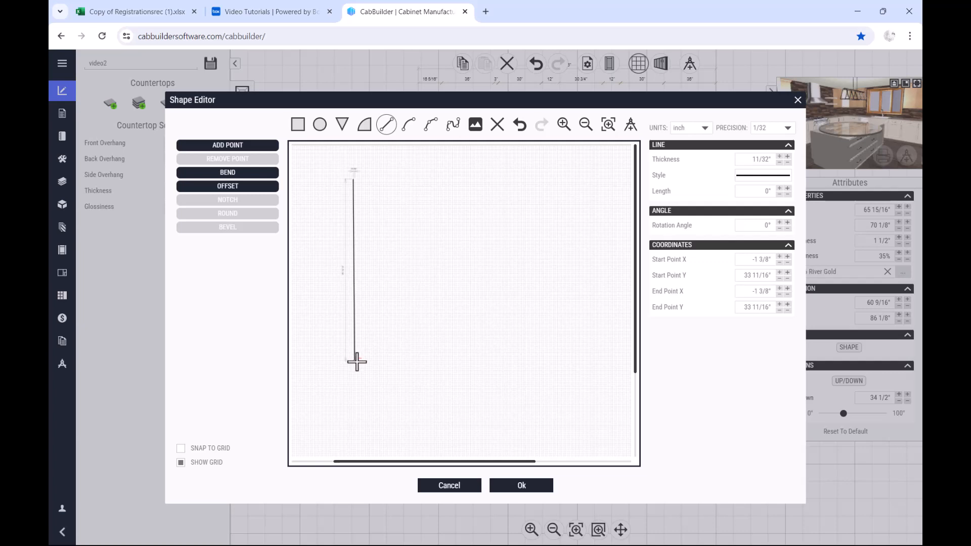
pyautogui.click(524, 358)
pyautogui.click(520, 190)
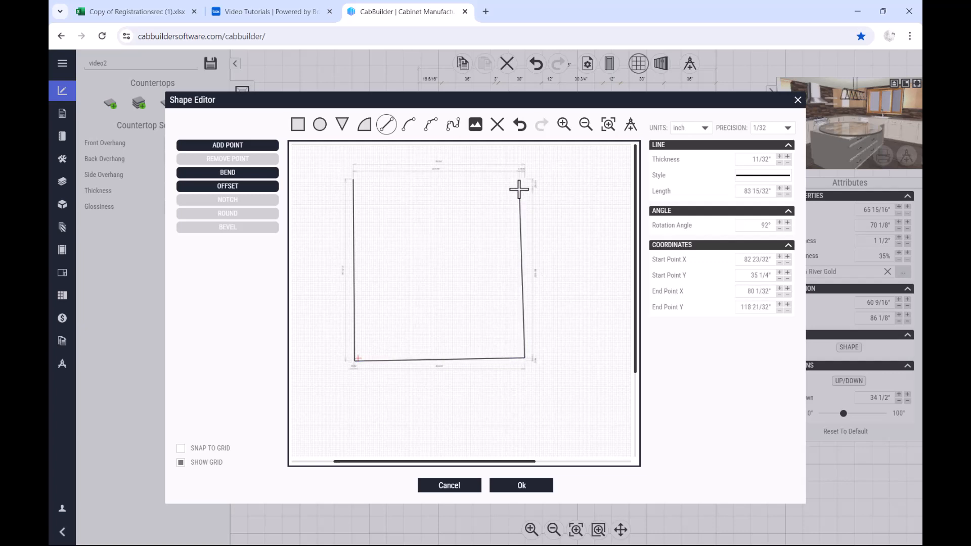
pyautogui.click(355, 180)
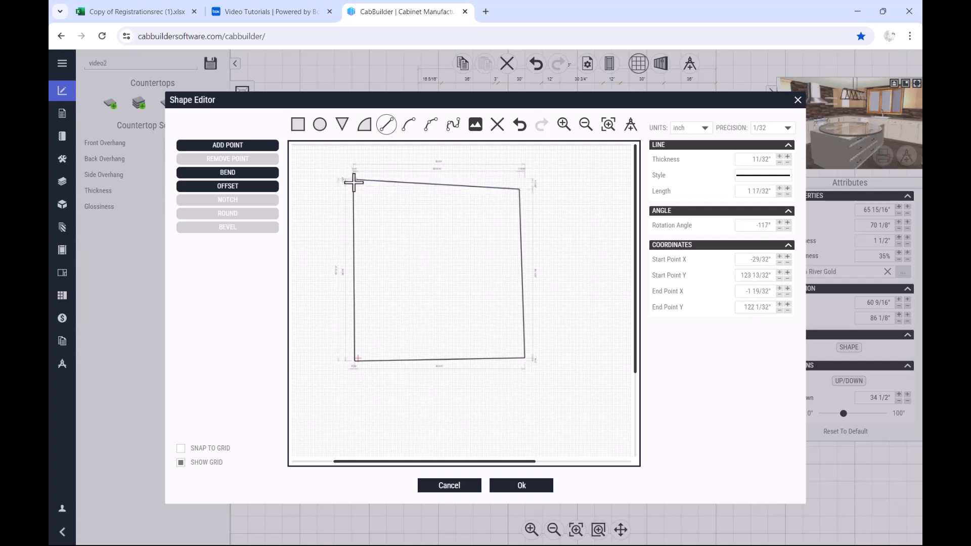
pyautogui.press('Escape')
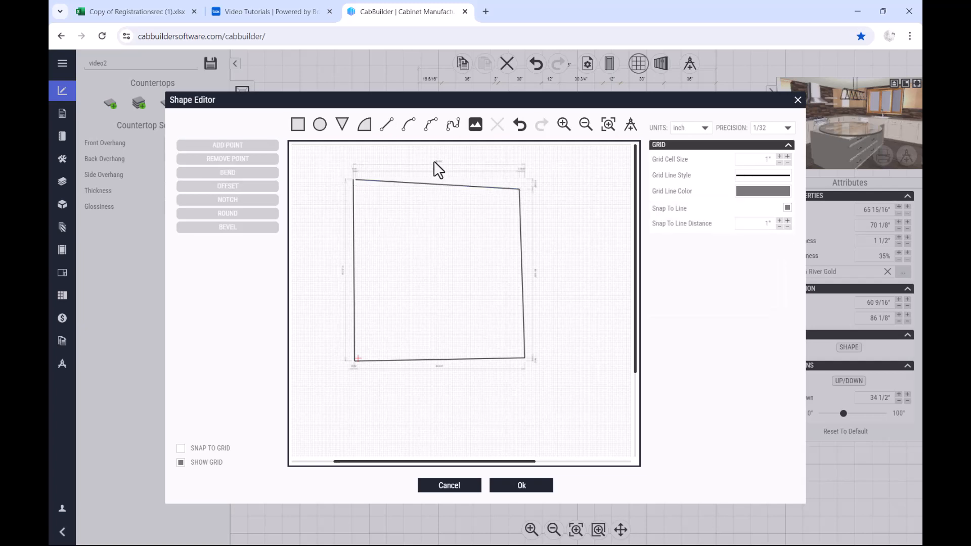
pyautogui.hotkey('ctrl', 'z')
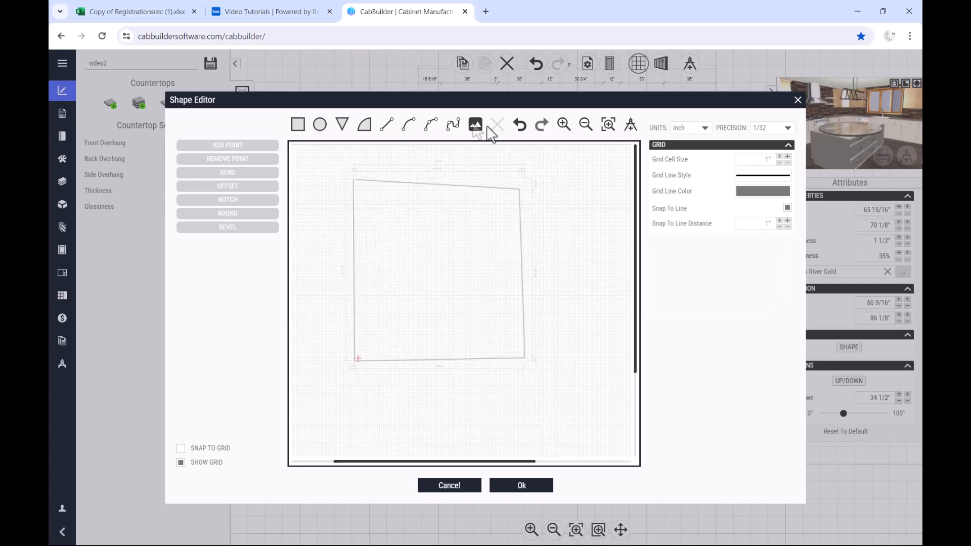
# - Try drawing an arc of about 50" radius up from near the origin, reshape its curvature, and delete it
pyautogui.click(409, 126)
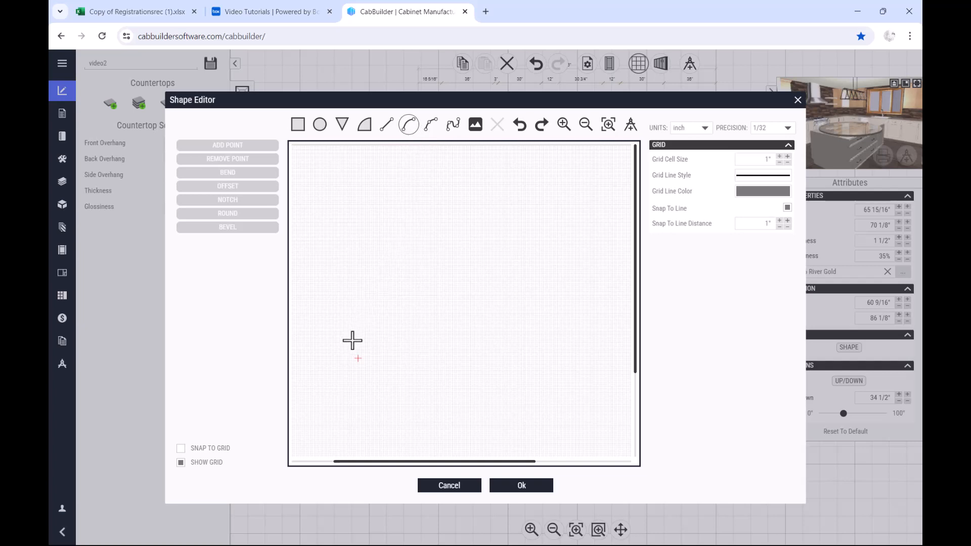
pyautogui.moveTo(353, 341)
pyautogui.mouseDown()
pyautogui.moveTo(396, 260)
pyautogui.moveTo(495, 196)
pyautogui.mouseUp()
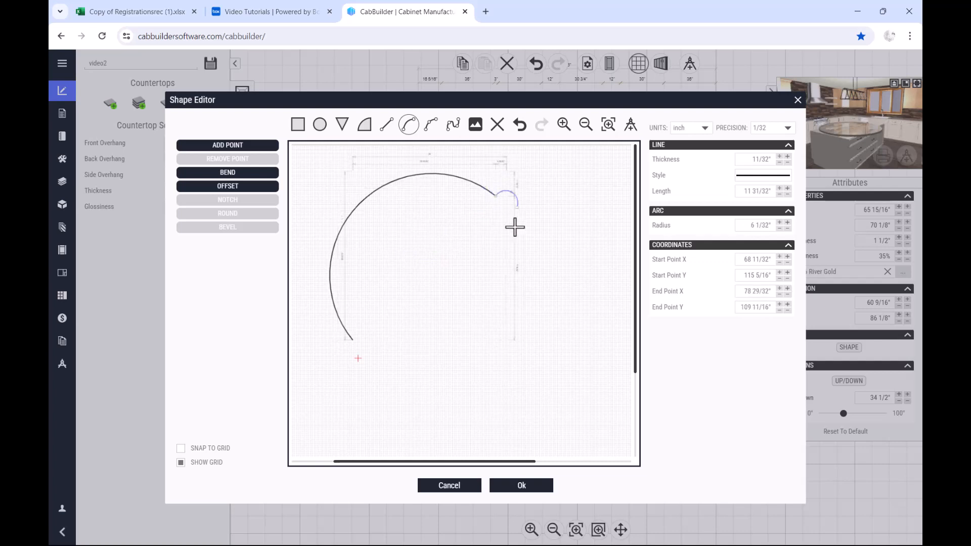
pyautogui.press('Escape')
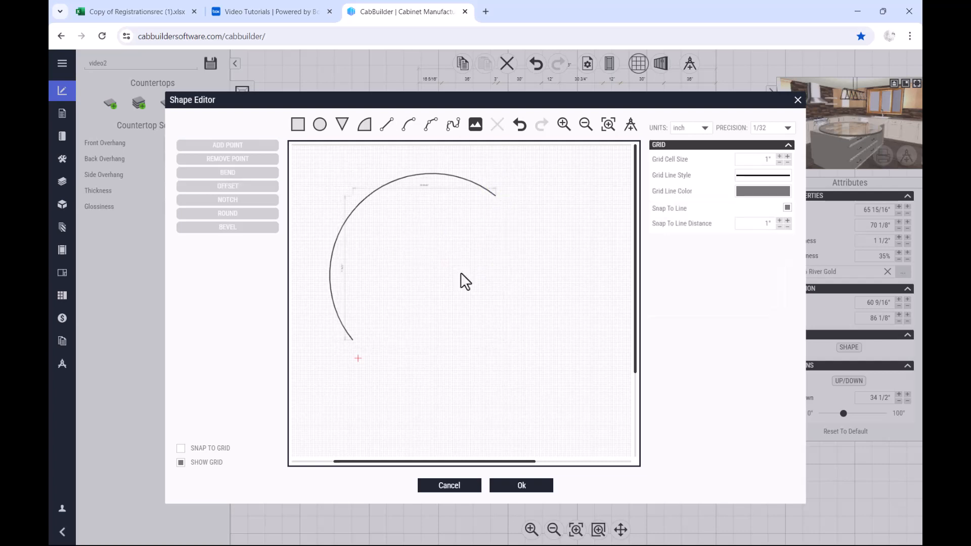
pyautogui.click(369, 196)
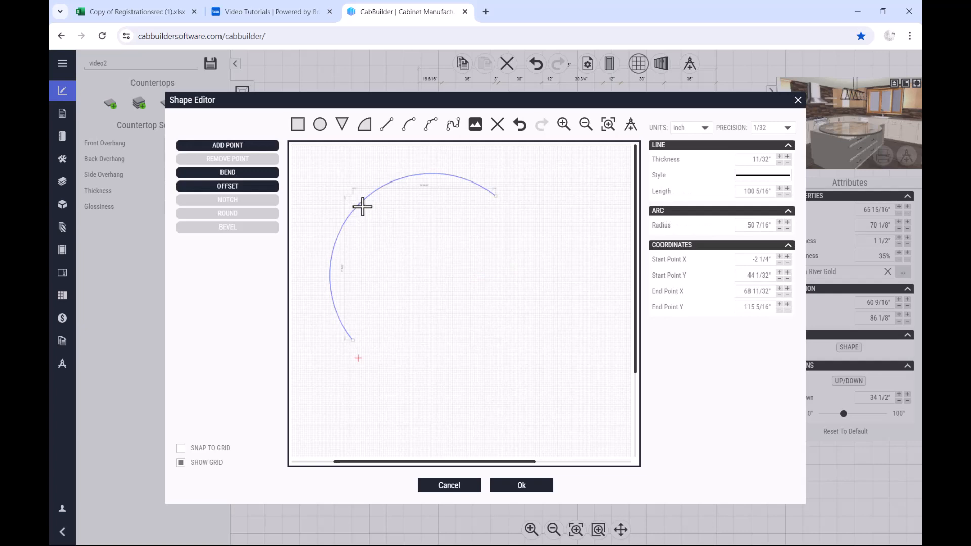
pyautogui.moveTo(362, 206); pyautogui.dragTo(513, 314)
pyautogui.moveTo(566, 360); pyautogui.dragTo(356, 197)
pyautogui.click(498, 125)
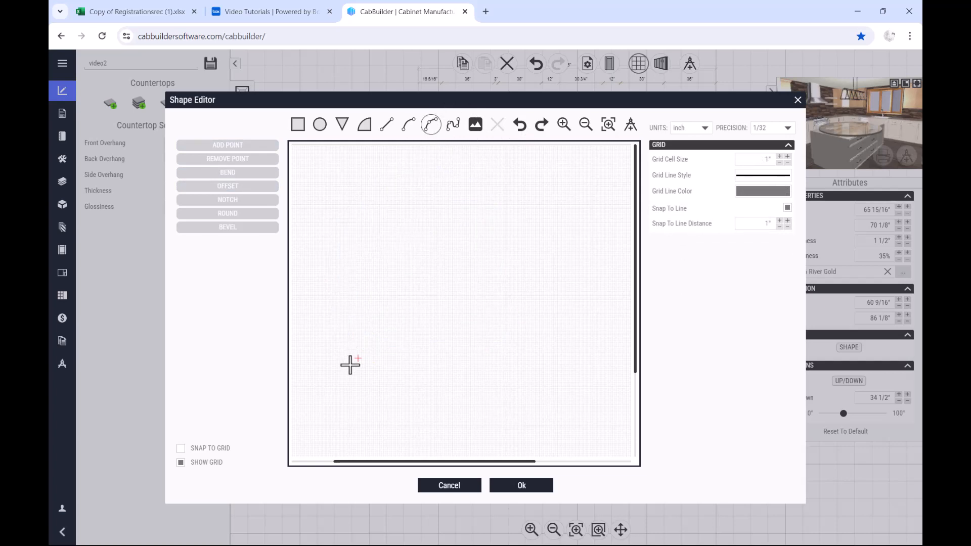
# - Try drawing a single-control-point curve from near the origin to about X 60.7", Y 97", and bend it both ways
pyautogui.moveTo(358, 360)
pyautogui.mouseDown()
pyautogui.moveTo(423, 275)
pyautogui.moveTo(479, 233)
pyautogui.mouseUp()
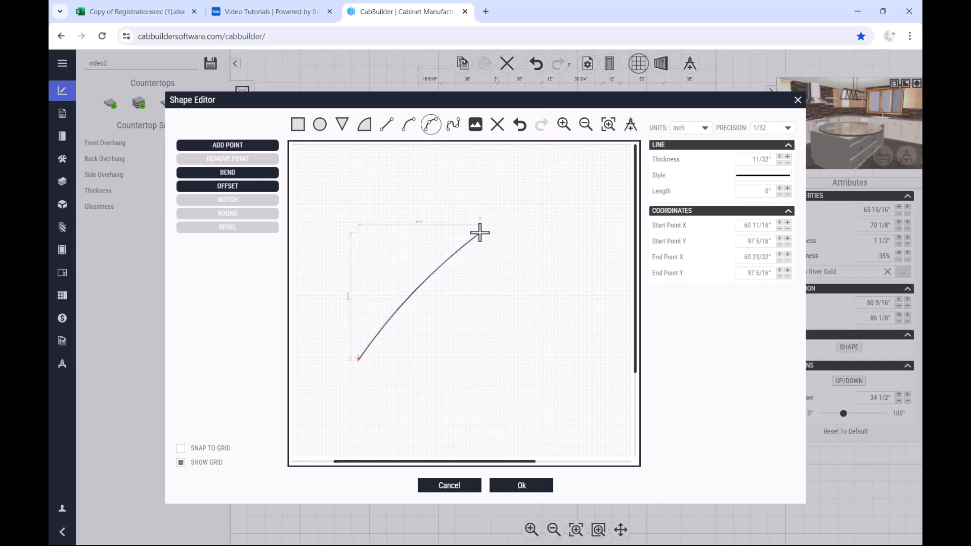
pyautogui.press('Escape')
pyautogui.click(433, 275)
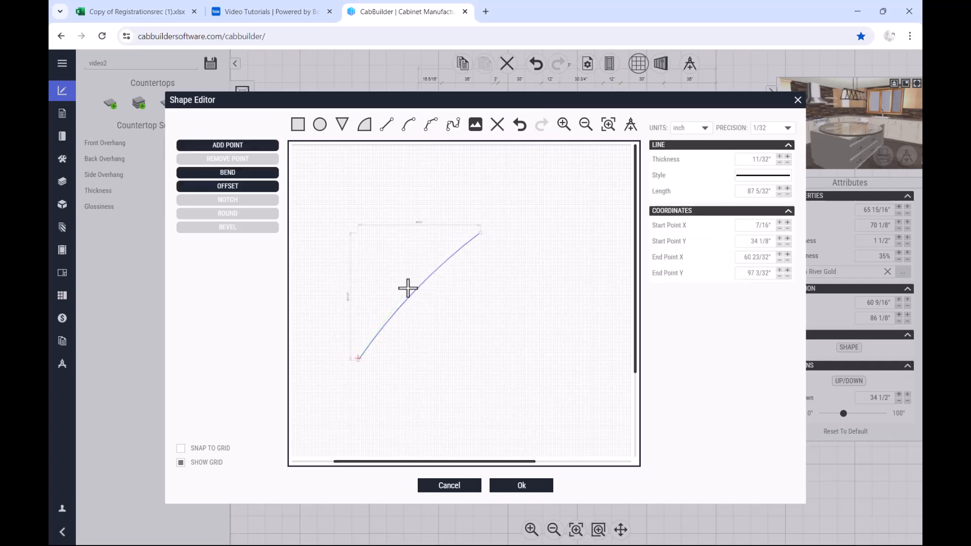
pyautogui.moveTo(409, 286); pyautogui.dragTo(524, 324)
pyautogui.moveTo(524, 325); pyautogui.dragTo(392, 236)
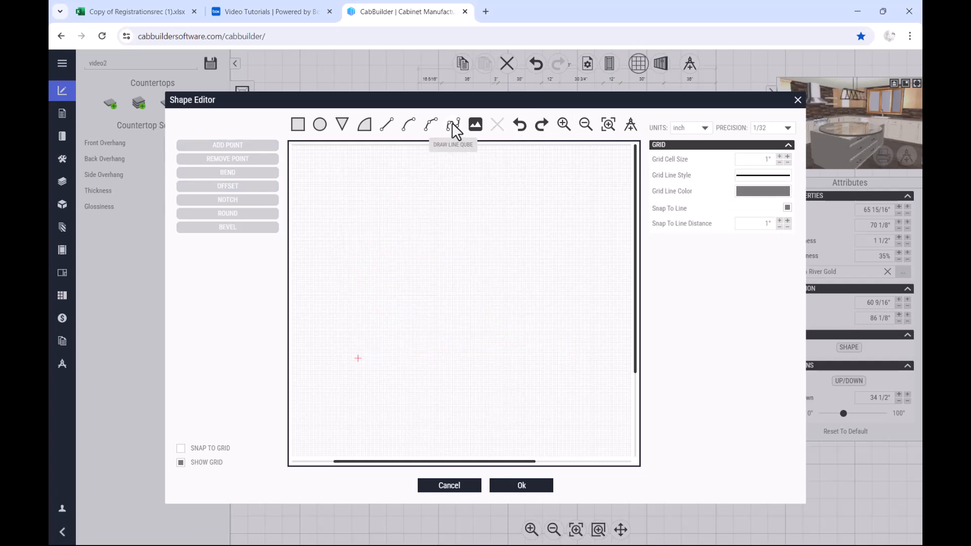
# - Try drawing a cubic curve from about X 0.7", Y 35" to X 86", Y 76" and pull both its control points downward
pyautogui.click(453, 126)
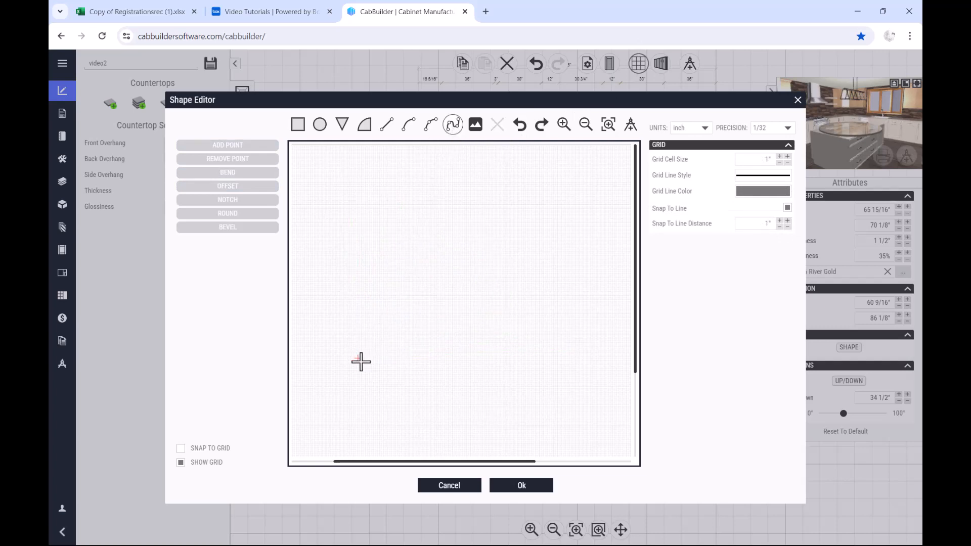
pyautogui.moveTo(358, 358)
pyautogui.mouseDown()
pyautogui.moveTo(389, 296)
pyautogui.moveTo(497, 243)
pyautogui.moveTo(408, 206)
pyautogui.moveTo(445, 213)
pyautogui.moveTo(511, 250)
pyautogui.moveTo(531, 273)
pyautogui.mouseUp()
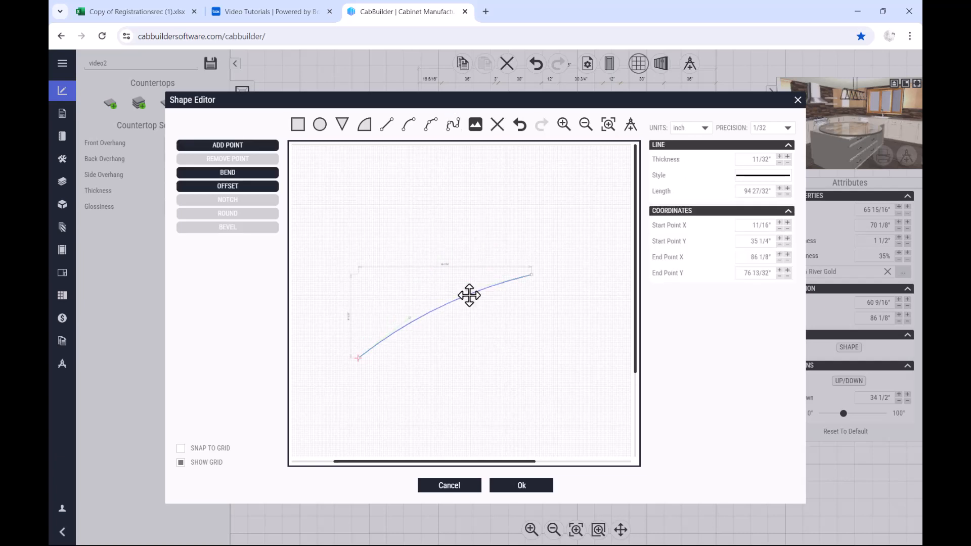
pyautogui.moveTo(466, 289); pyautogui.dragTo(570, 368)
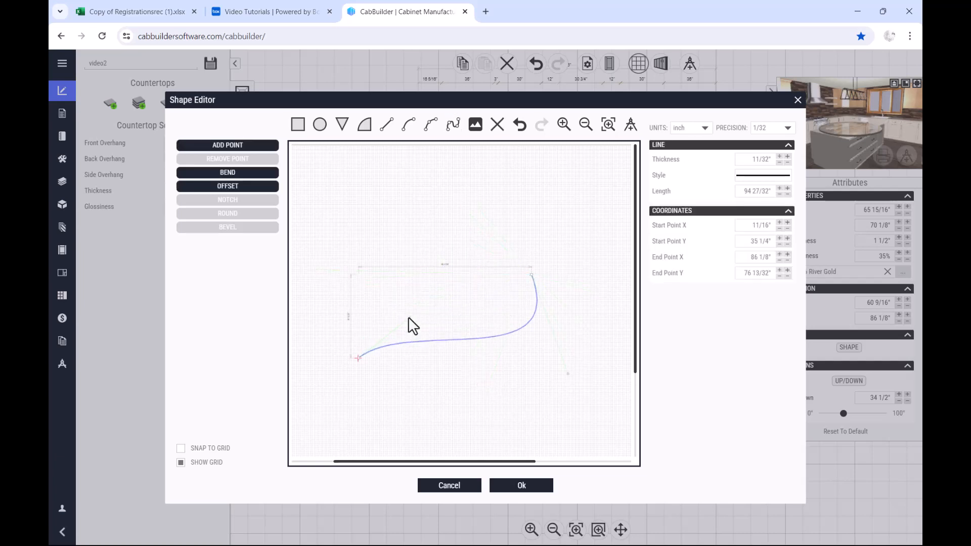
pyautogui.moveTo(409, 322); pyautogui.dragTo(455, 434)
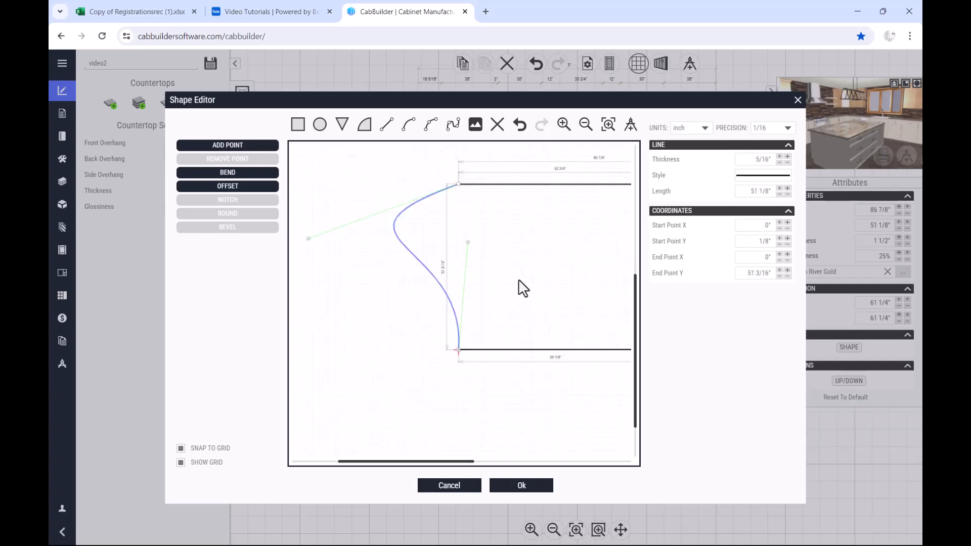
# - Apply the island countertop outline with the S-curved left edge and inspect the countertop from above in the 3D view
pyautogui.click(387, 388)
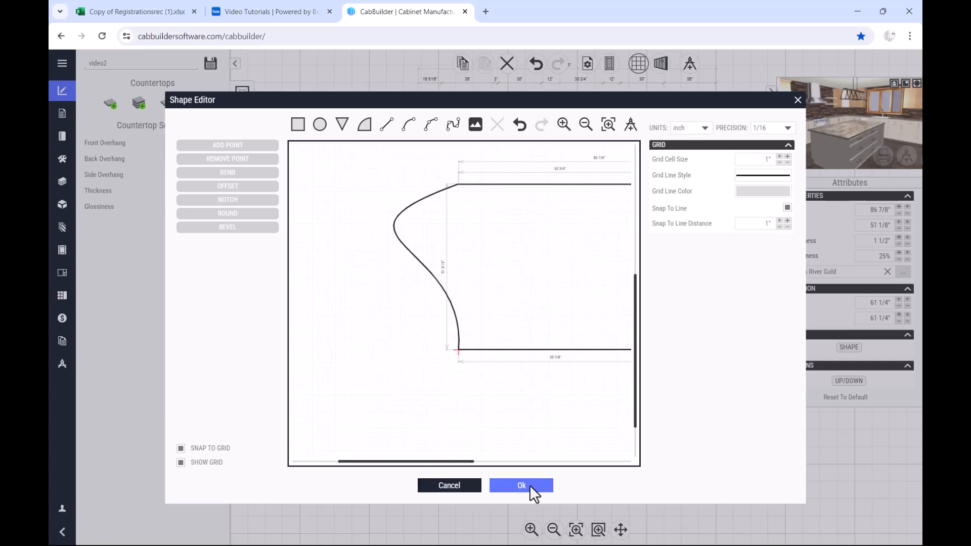
pyautogui.click(542, 484)
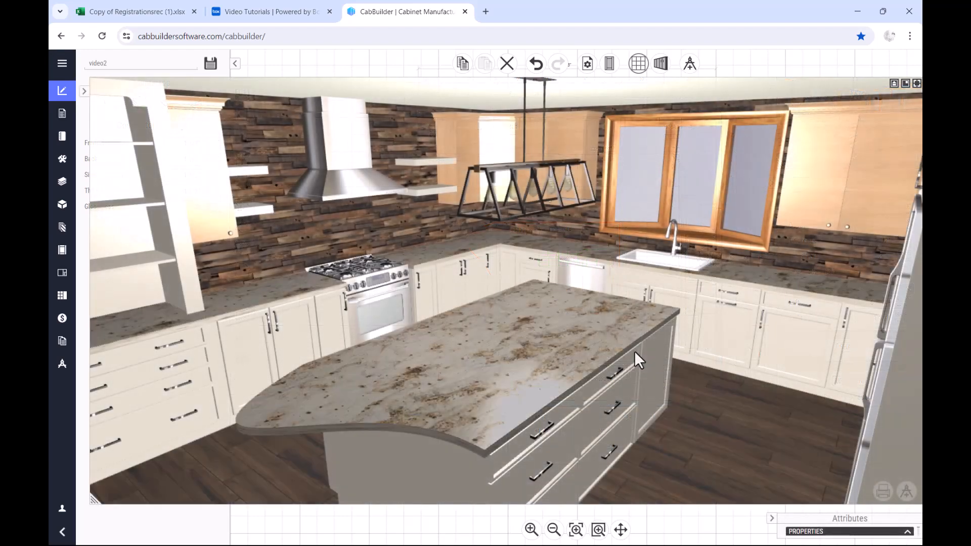
pyautogui.moveTo(634, 351); pyautogui.dragTo(570, 380)
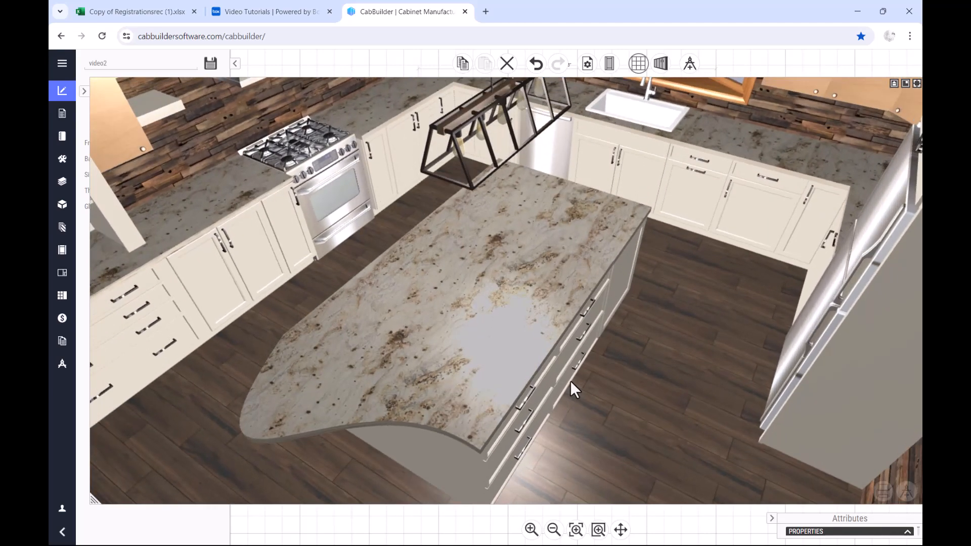